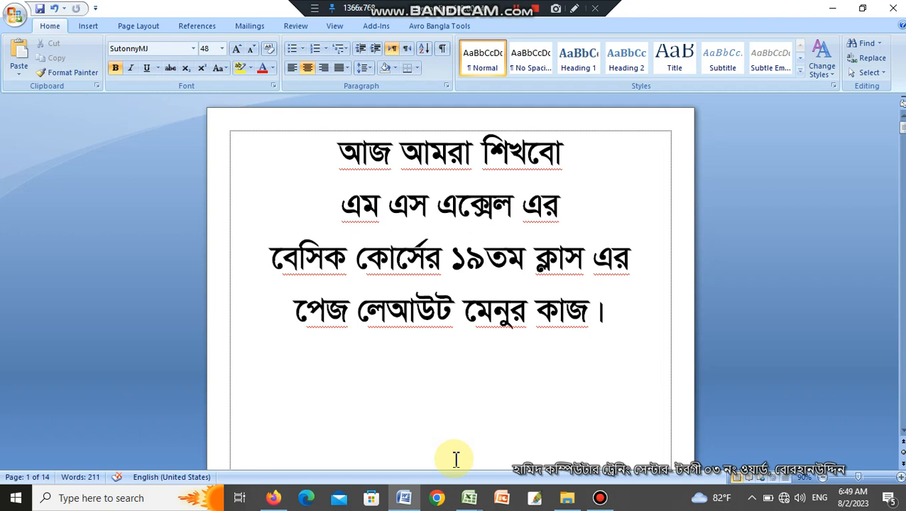
Switch from the Word lesson title to the Book2 workbook in Excel.
click(625, 352)
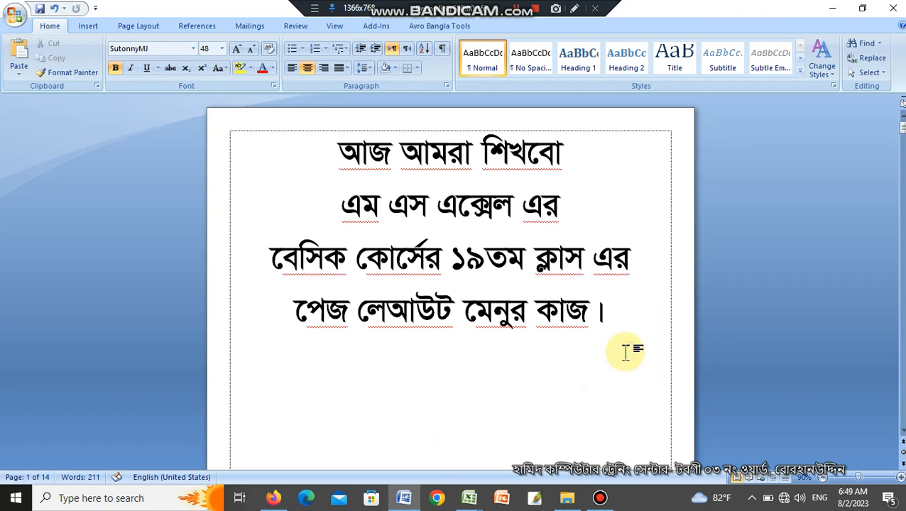
mouse_move(466, 500)
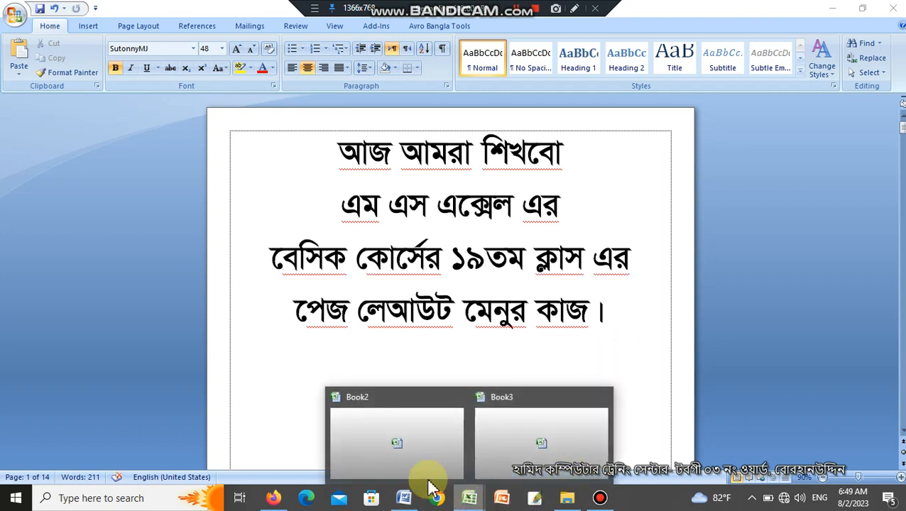
click(441, 440)
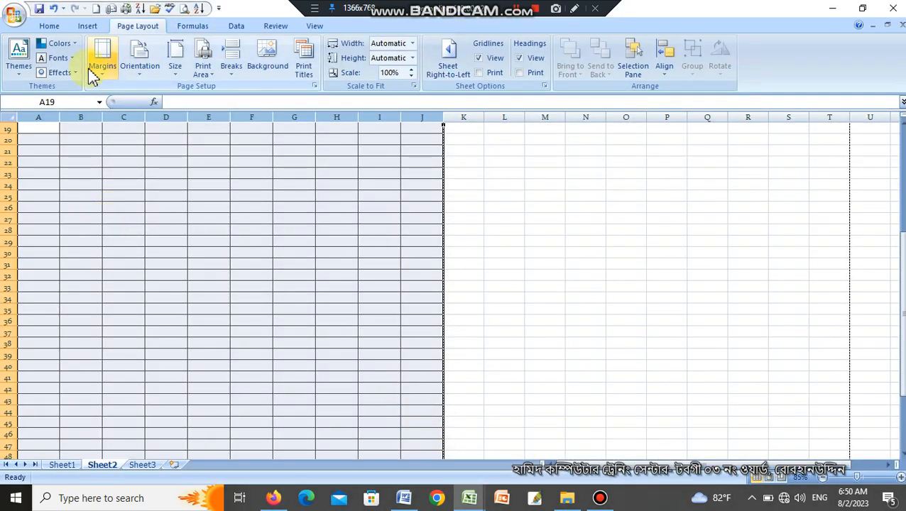
Set Sheet2's page orientation to Landscape in the Page Setup dialog reached from the custom margins.
click(99, 66)
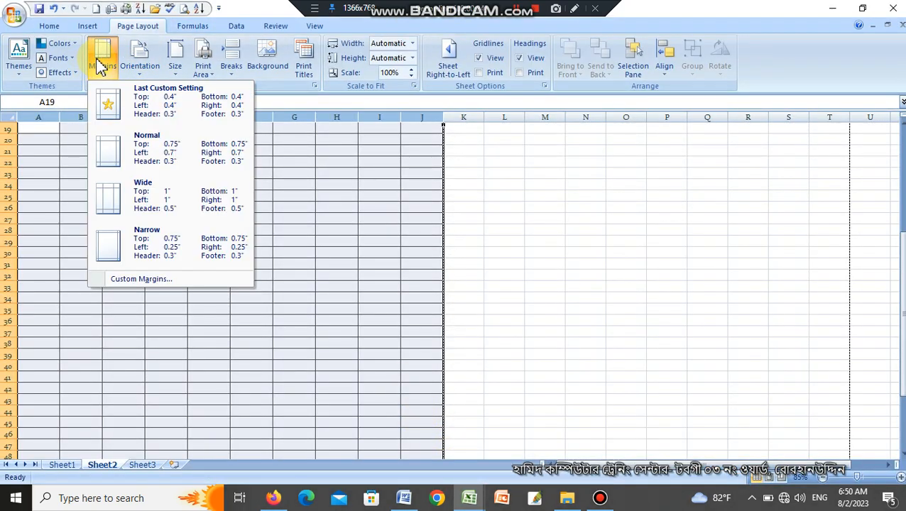
click(357, 242)
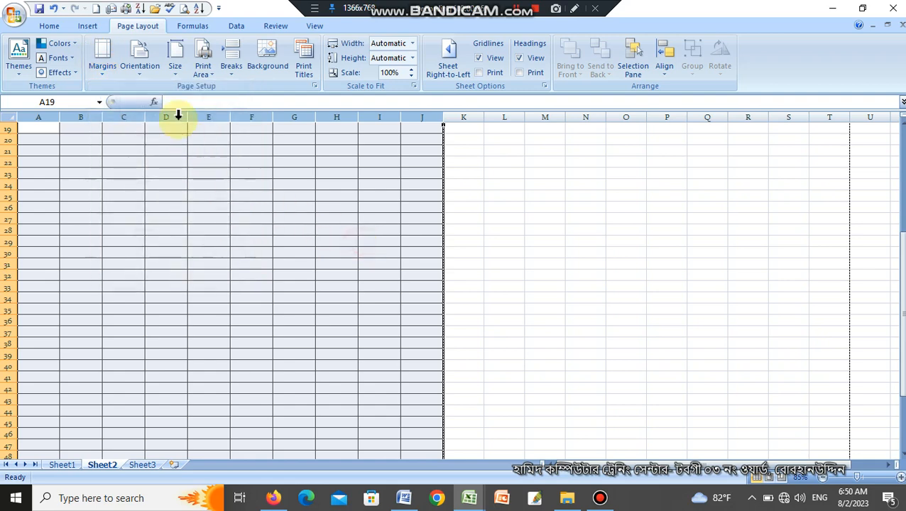
click(105, 60)
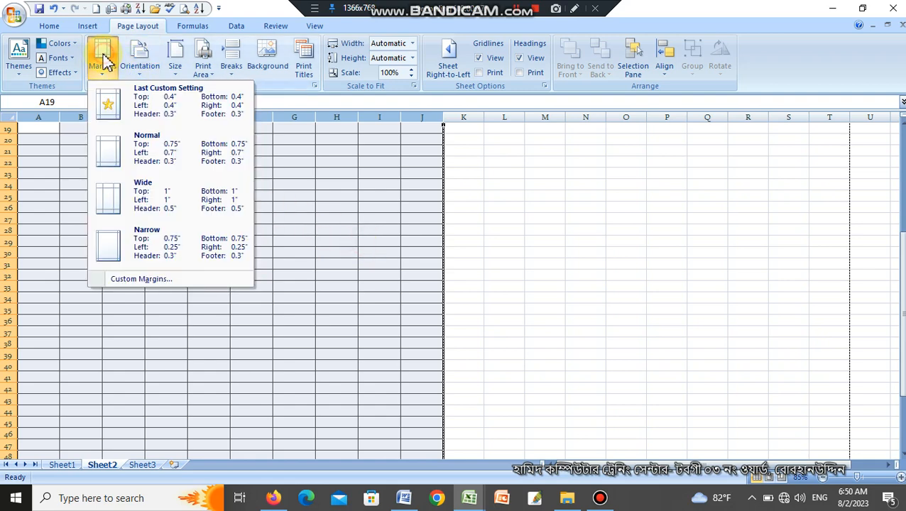
click(152, 278)
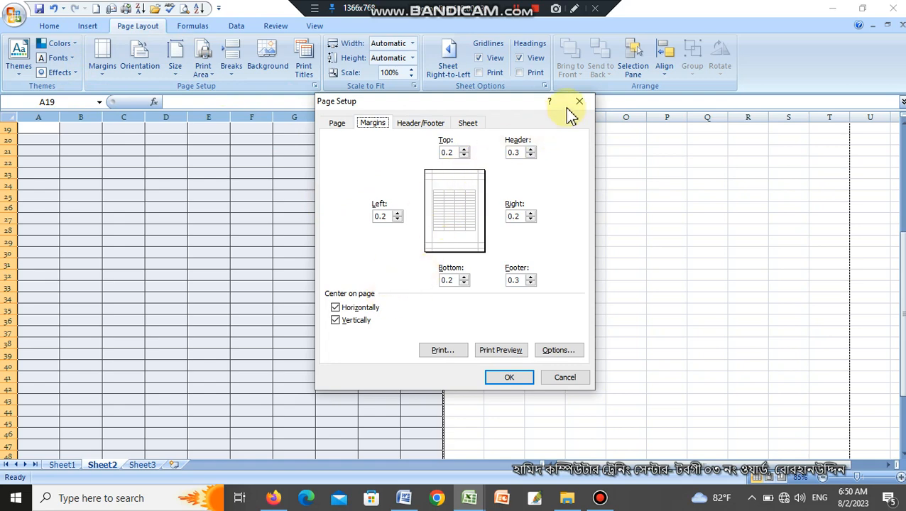
click(346, 126)
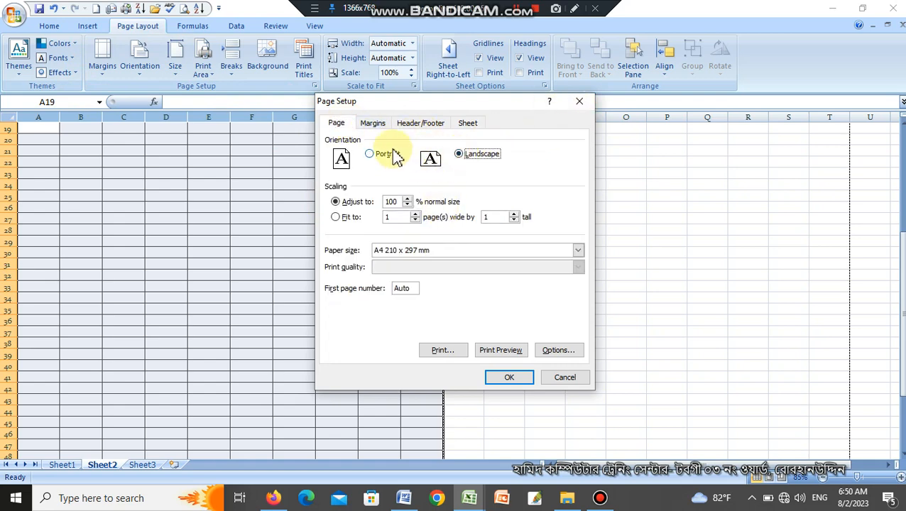
click(370, 155)
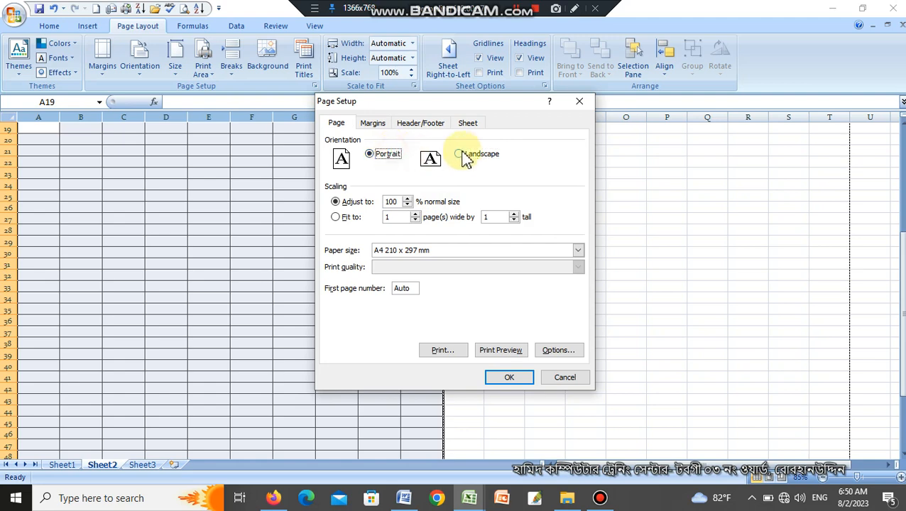
click(510, 377)
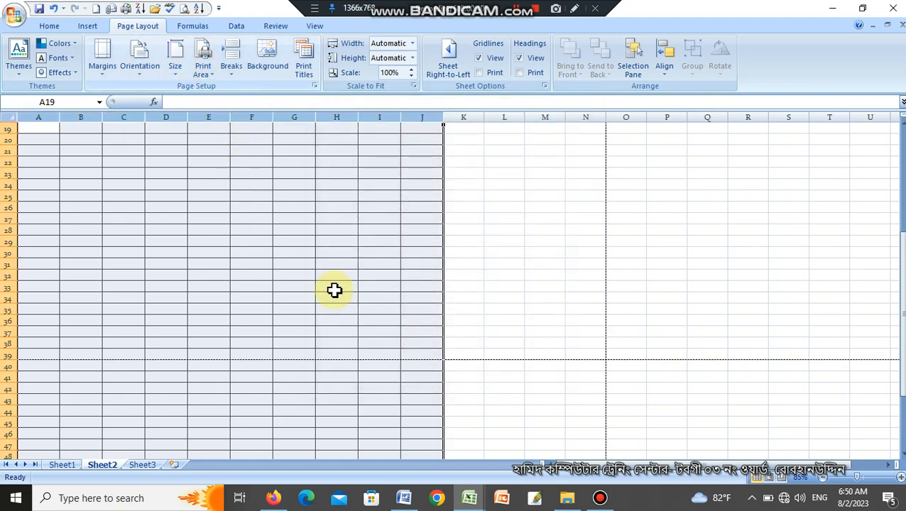
scroll(336, 288, down, 2)
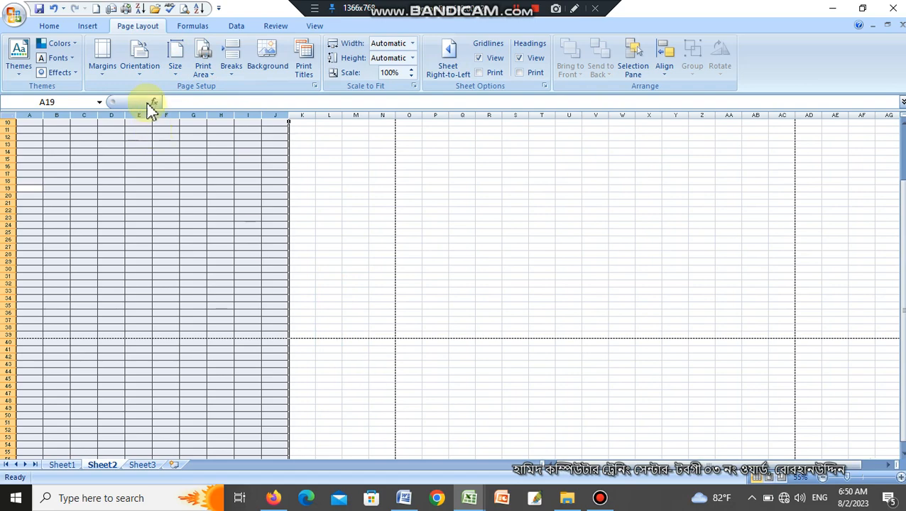
Change the page orientation to Portrait and set it back to Landscape.
click(140, 57)
click(157, 98)
click(146, 71)
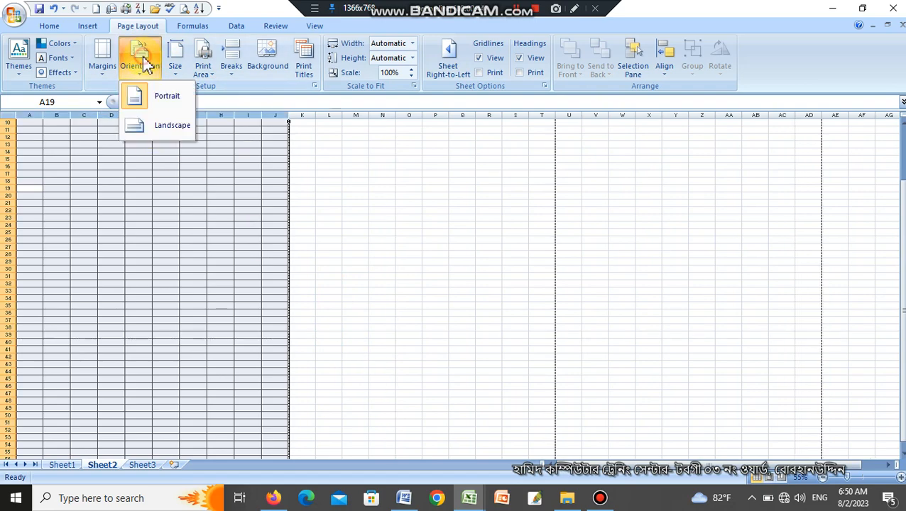
click(169, 125)
scroll(284, 286, down, 1)
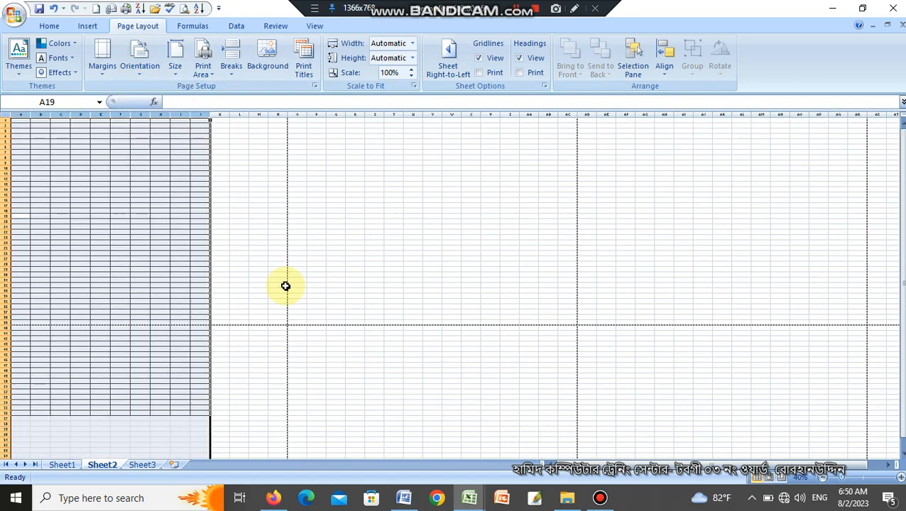
Remove all borders from the range A1:S58.
click(336, 429)
drag(374, 423, 13, 118)
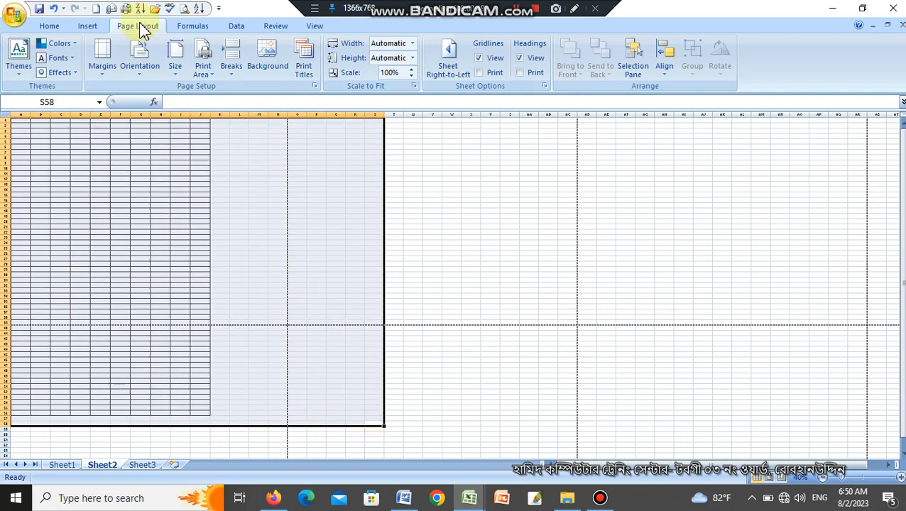
click(49, 26)
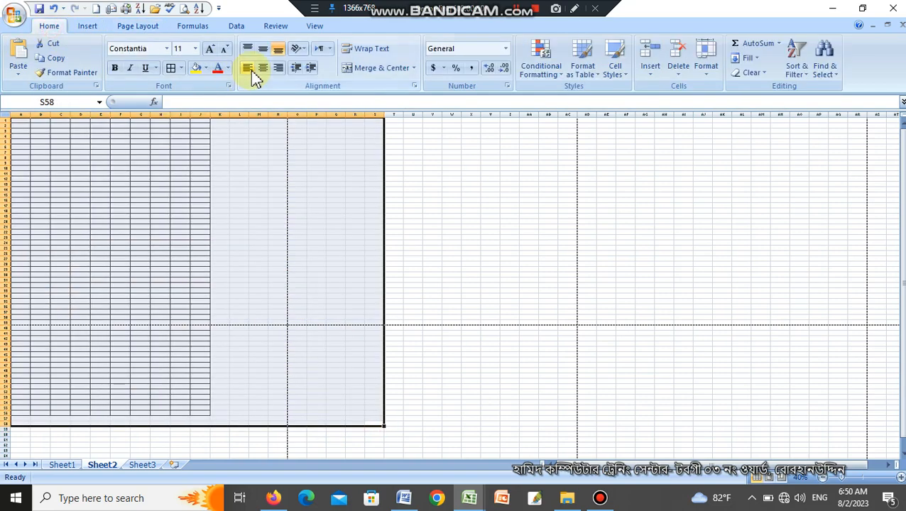
click(181, 68)
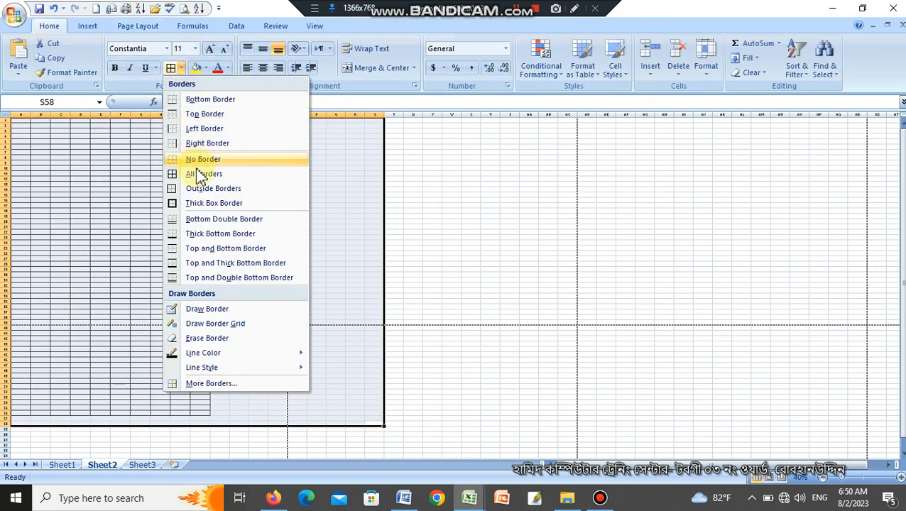
click(198, 162)
click(414, 186)
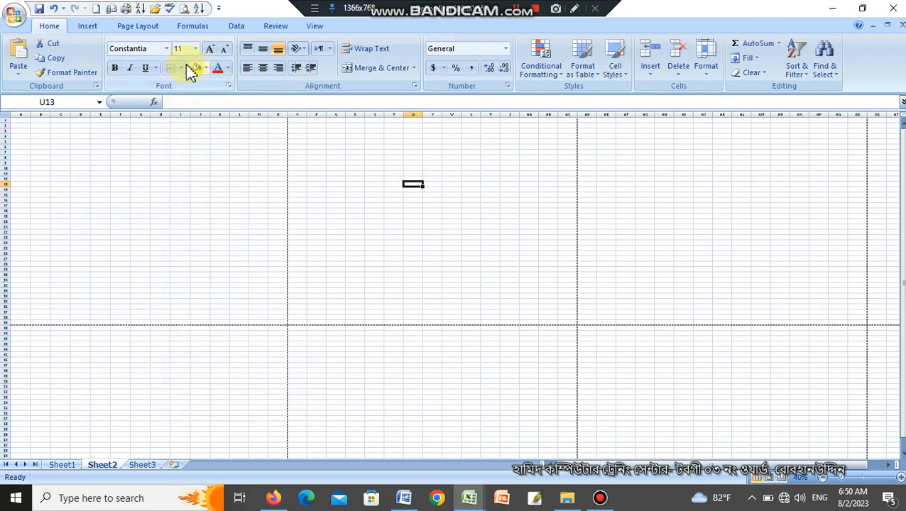
Compare the page breaks on the borderless sheet by switching the orientation to Portrait and returning to Landscape.
click(139, 27)
click(139, 58)
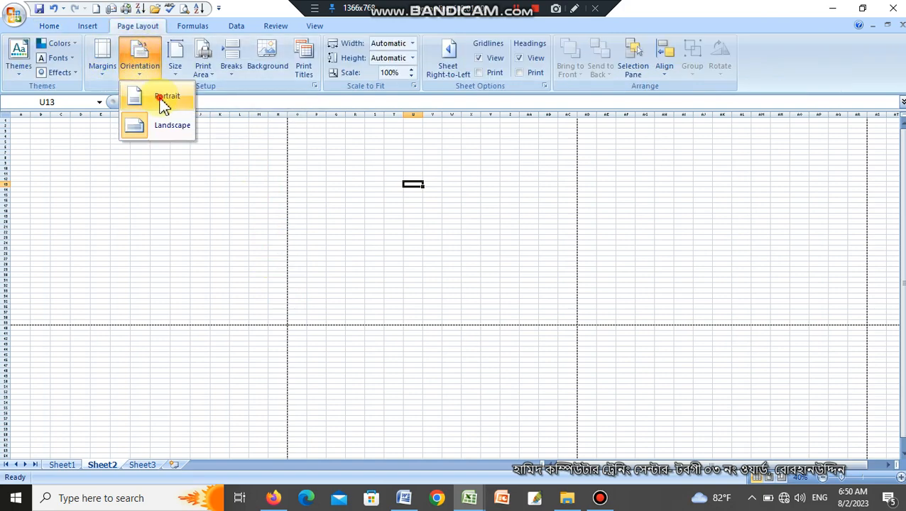
click(162, 102)
click(135, 61)
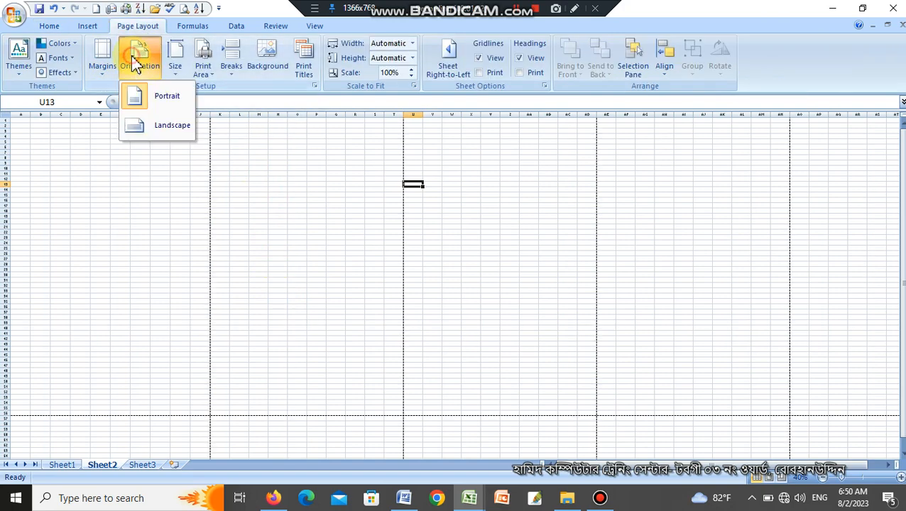
click(154, 122)
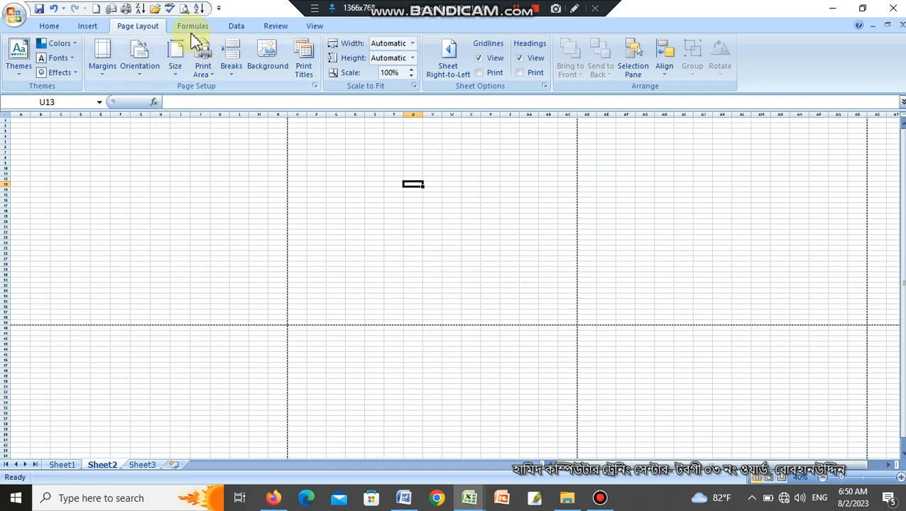
Try the A6 105 x 148 mm paper size and return to A4 210 x 297 mm.
click(176, 51)
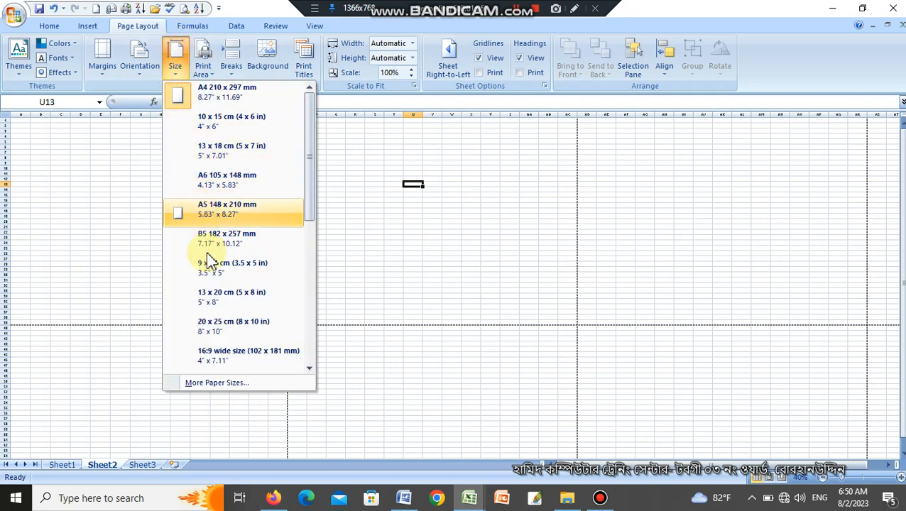
click(218, 182)
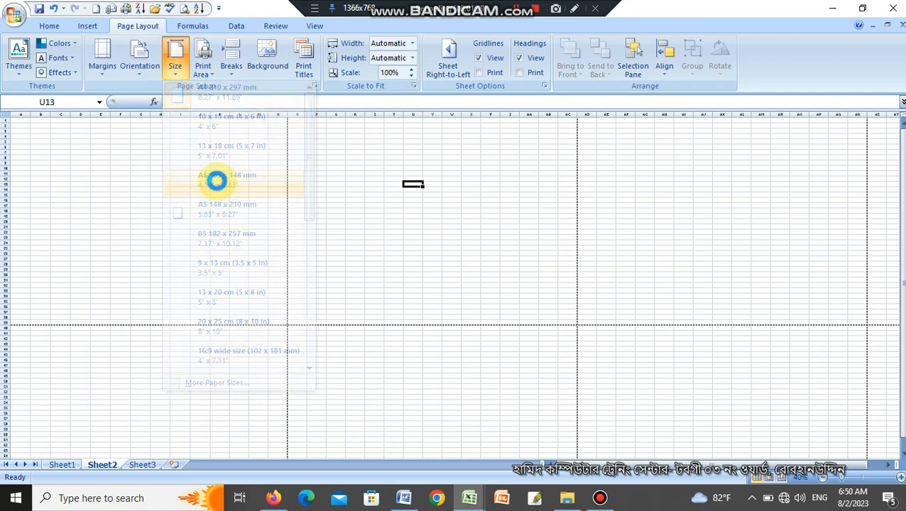
click(175, 57)
click(192, 98)
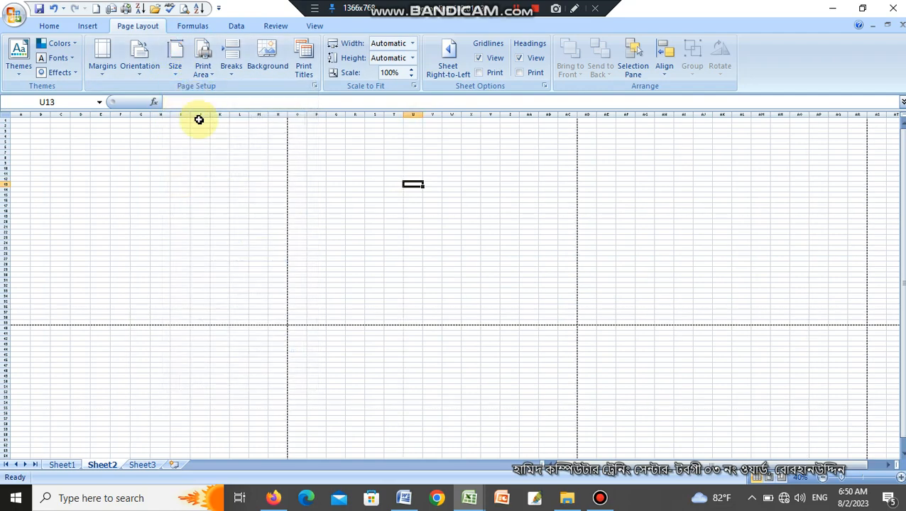
Apply All Borders to the range A1:R44, extending beyond the first page's break lines.
ctrl+scroll(251, 255, up, 3)
click(358, 255)
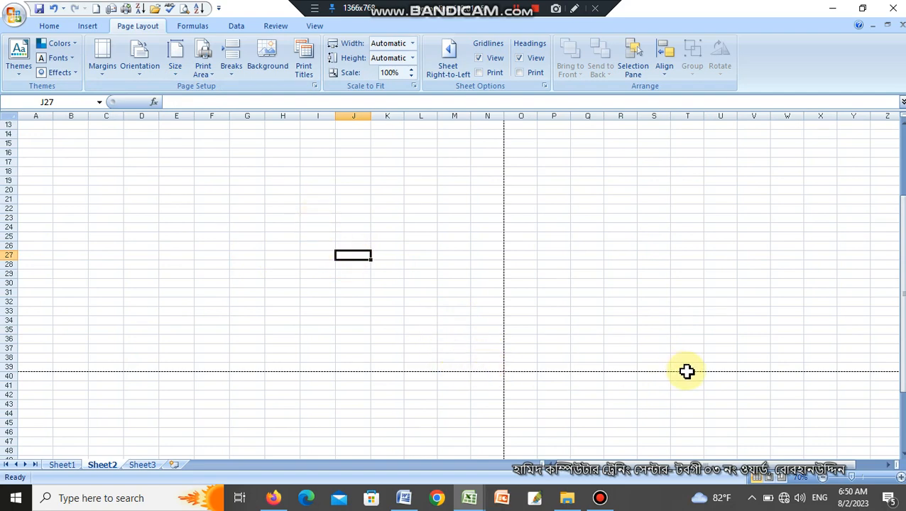
drag(622, 414, 17, 120)
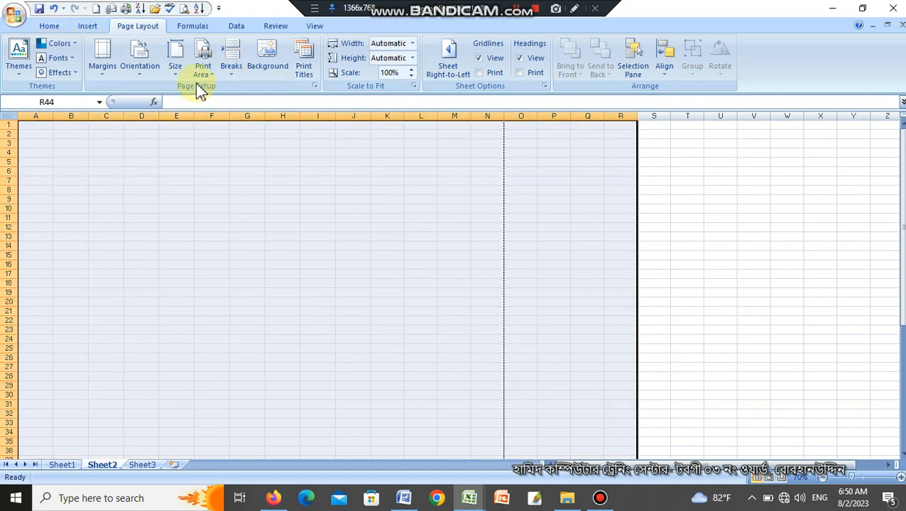
click(49, 26)
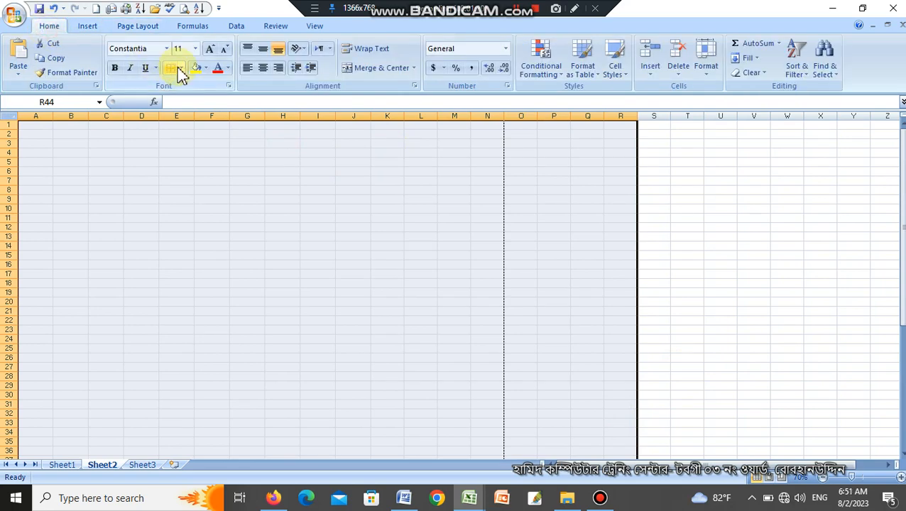
click(180, 69)
click(192, 174)
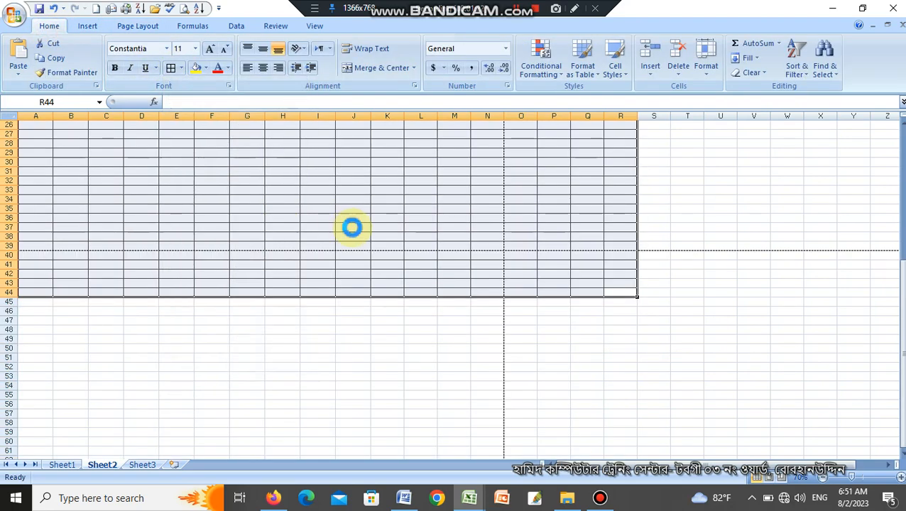
scroll(463, 256, down, 1)
click(463, 254)
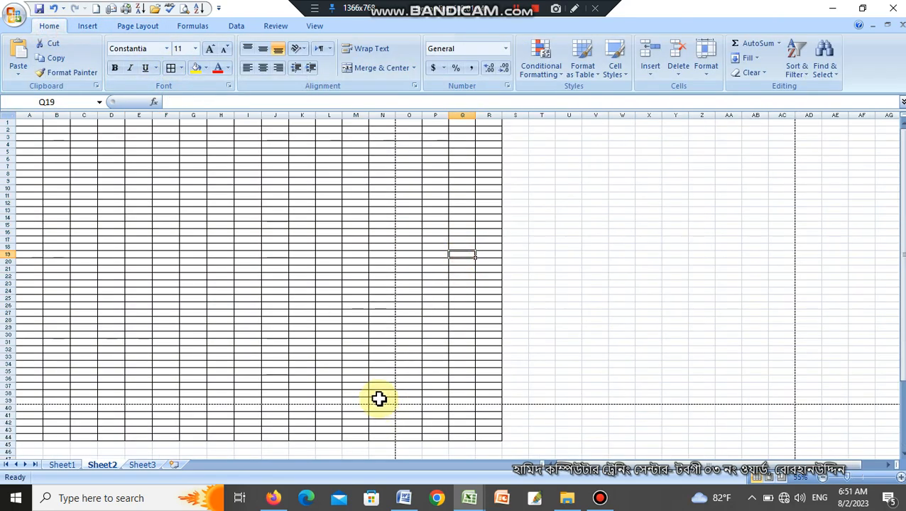
Check the bordered sheet in print preview and look over how the page-break lines divide the worksheet.
drag(381, 399, 30, 122)
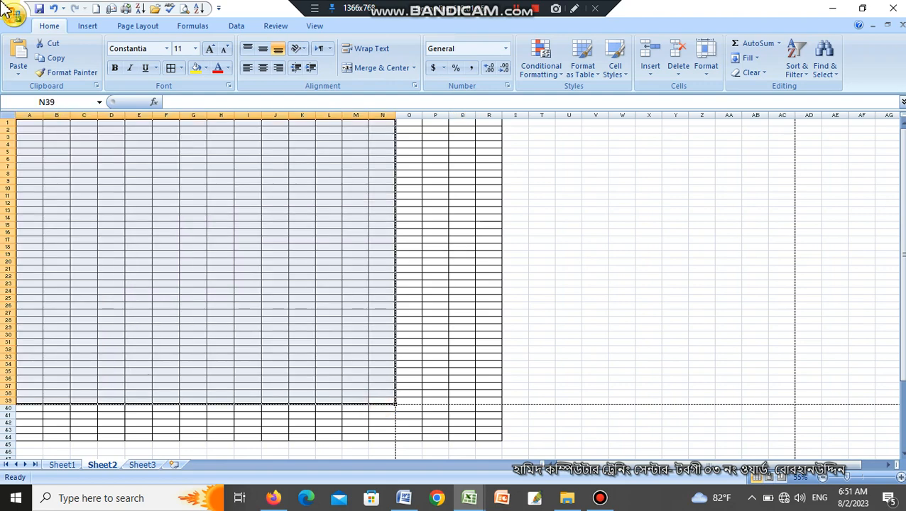
click(519, 191)
key(ctrl+F2)
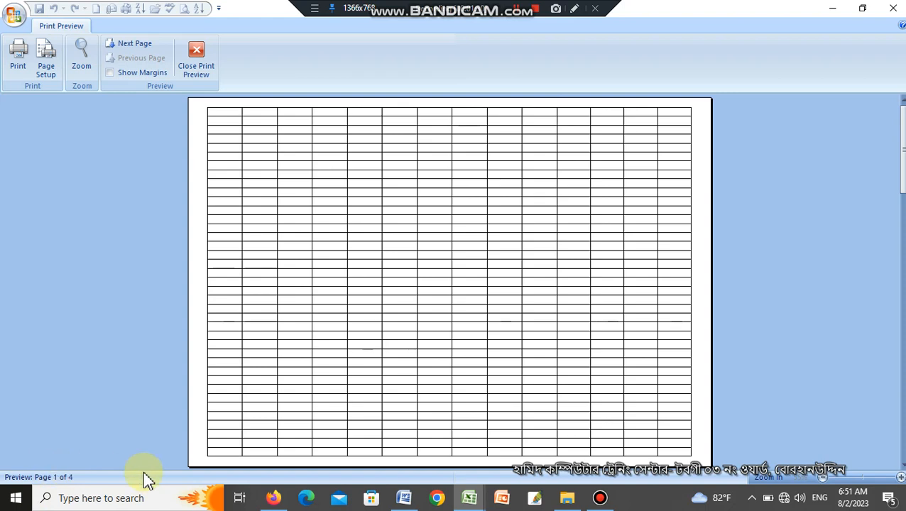
key(Escape)
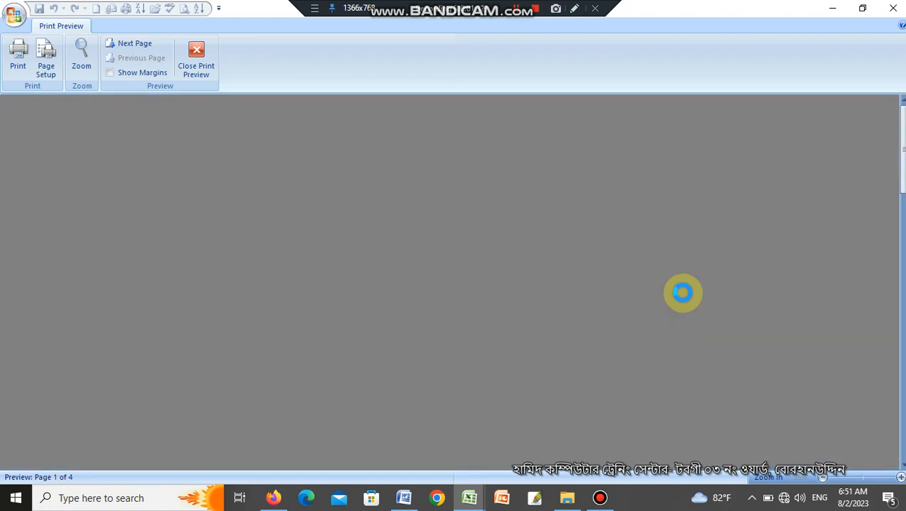
ctrl+scroll(627, 307, down, 5)
click(81, 322)
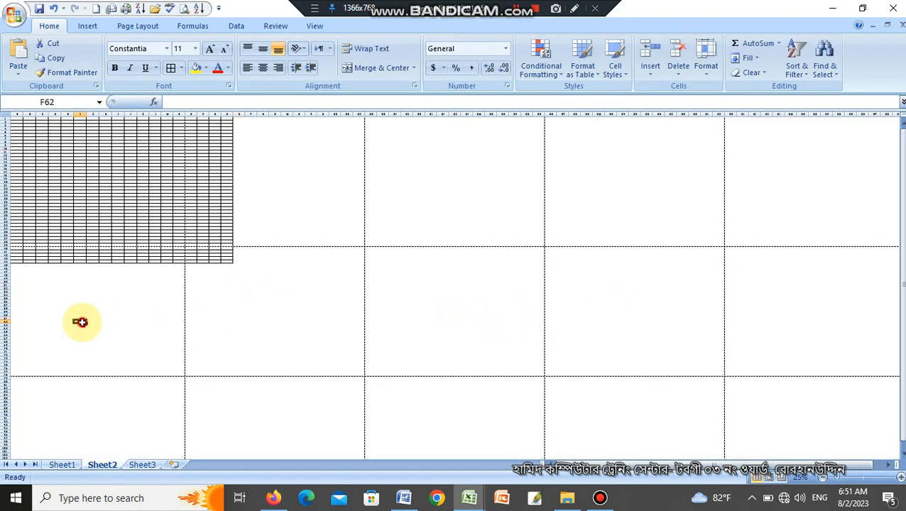
click(336, 304)
click(108, 191)
ctrl+scroll(284, 263, up, 2)
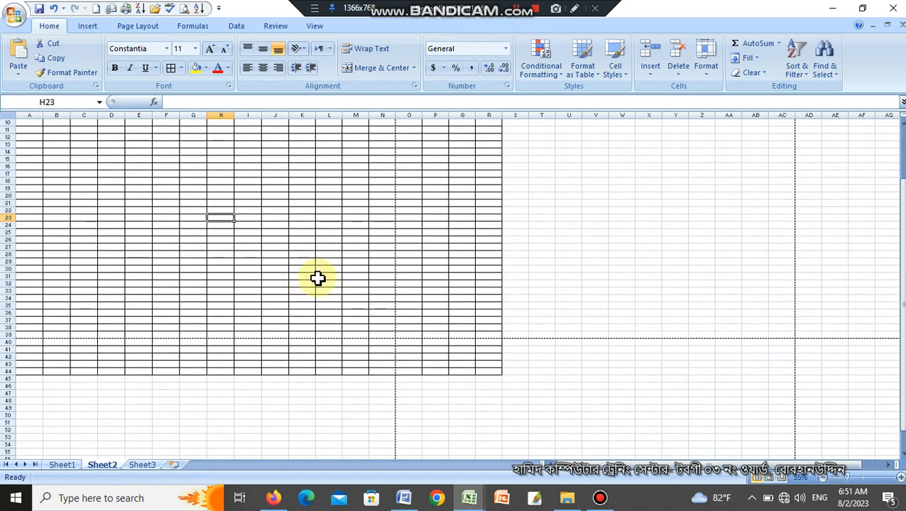
Set the first page's range A1:N39 as the print area and check it in print preview.
drag(387, 335, 21, 120)
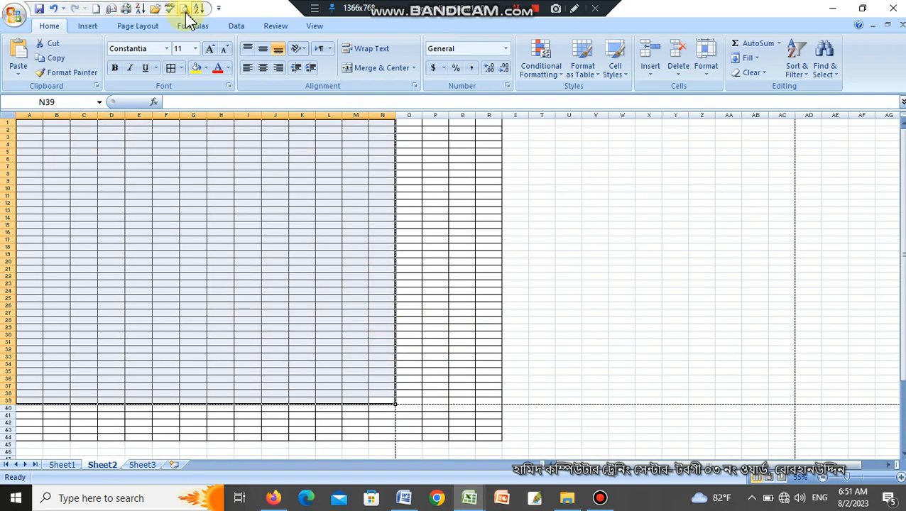
click(139, 27)
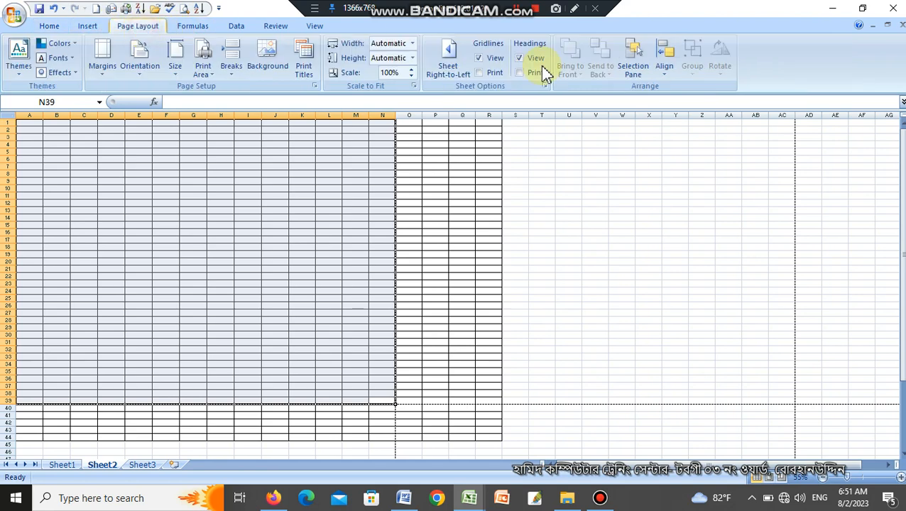
click(211, 72)
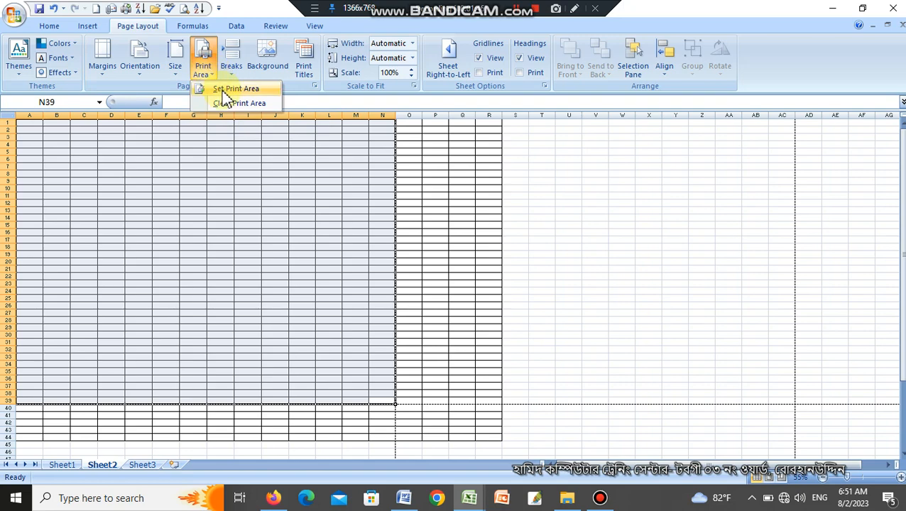
click(226, 88)
click(528, 212)
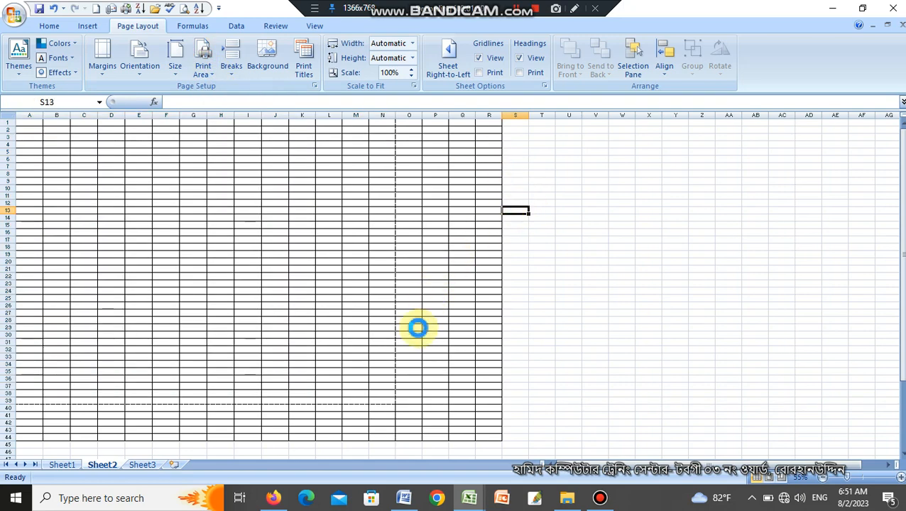
key(ctrl+F2)
key(Escape)
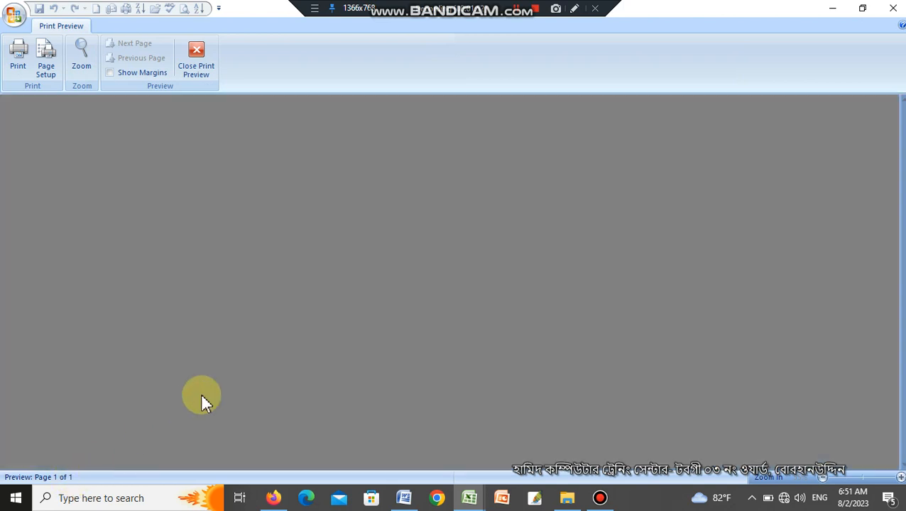
Clear the print area from the bordered sheet.
click(202, 70)
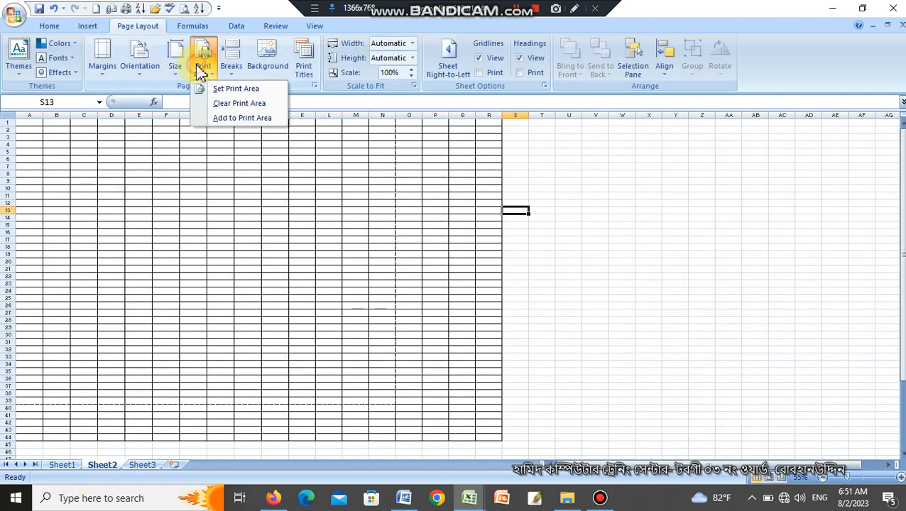
click(239, 103)
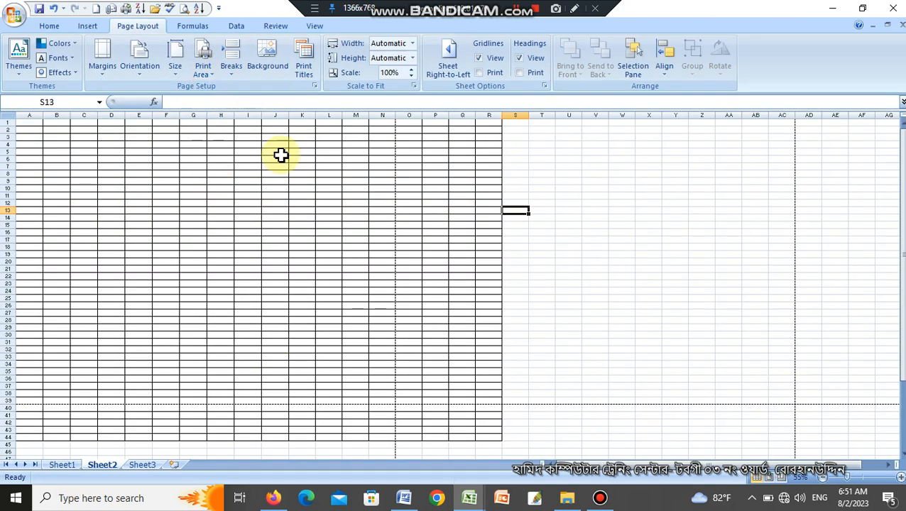
click(534, 378)
Set A1:N39 as the print area again and check the page in print preview.
scroll(538, 366, down, 1)
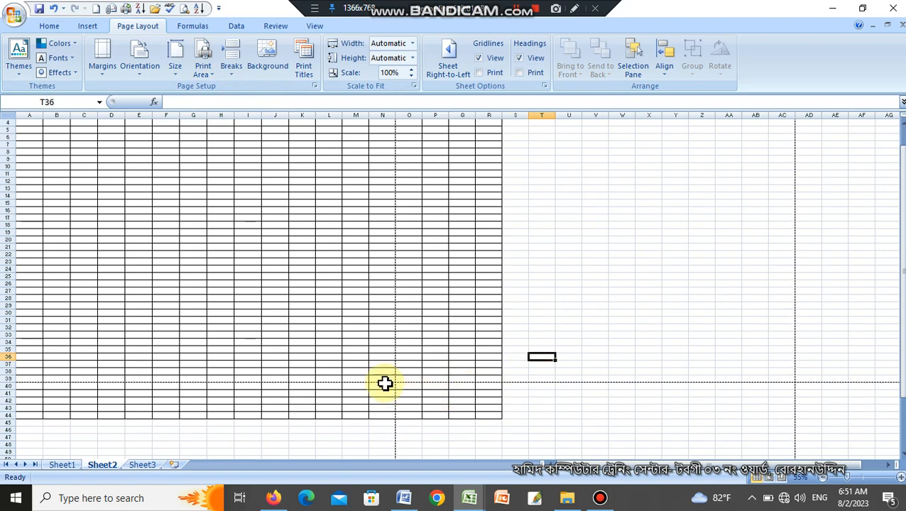
mouse_move(382, 381)
mouse_down()
mouse_move(6, 147)
mouse_move(21, 122)
mouse_up()
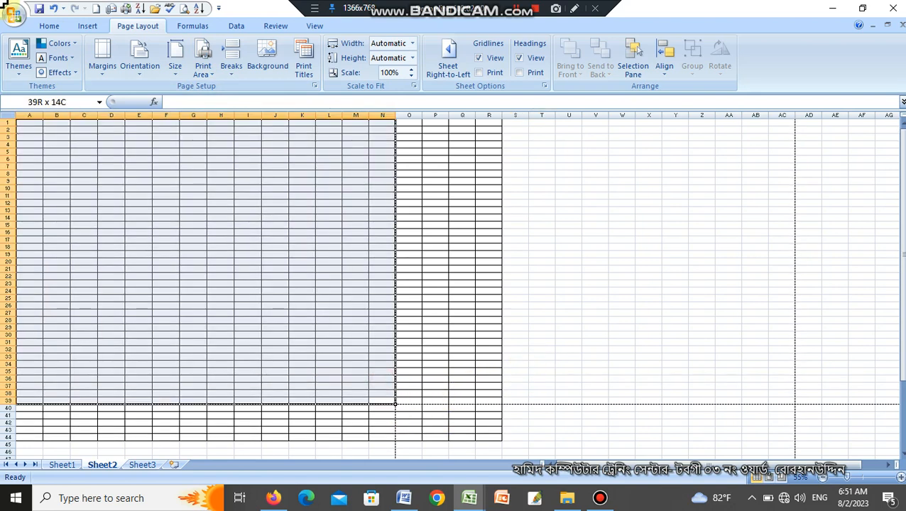
click(204, 68)
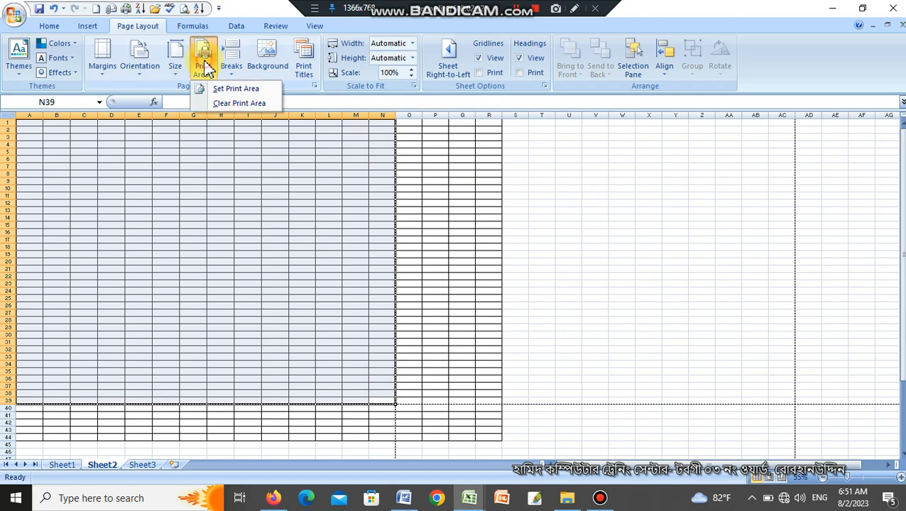
click(226, 88)
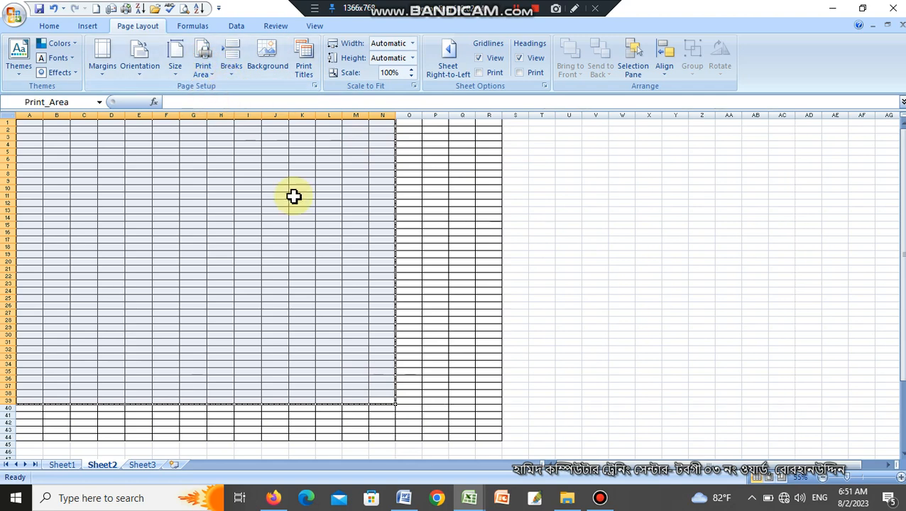
click(459, 292)
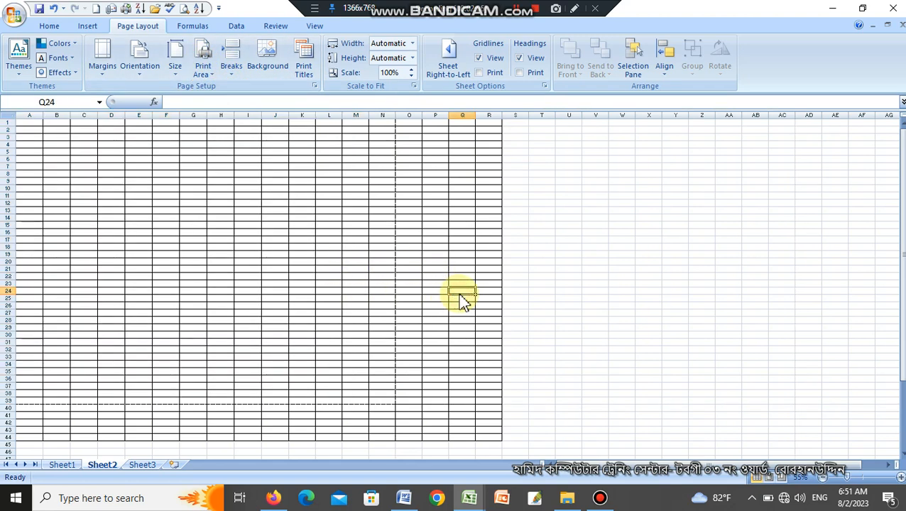
key(ctrl+F2)
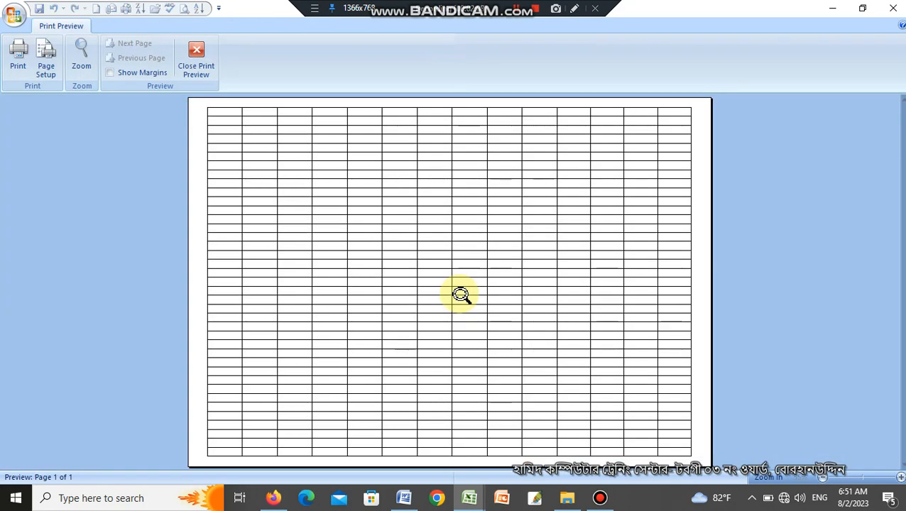
key(Escape)
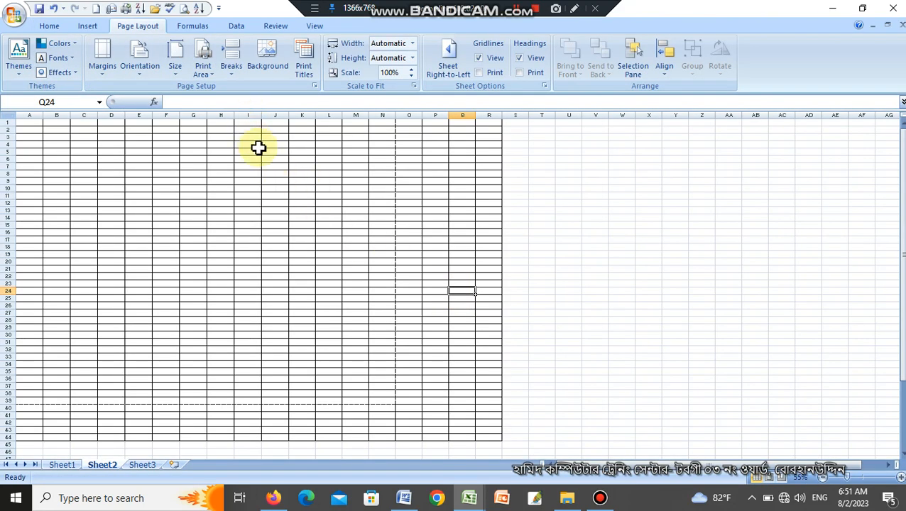
Clear the A1:N39 print area again.
scroll(547, 313, down, 4)
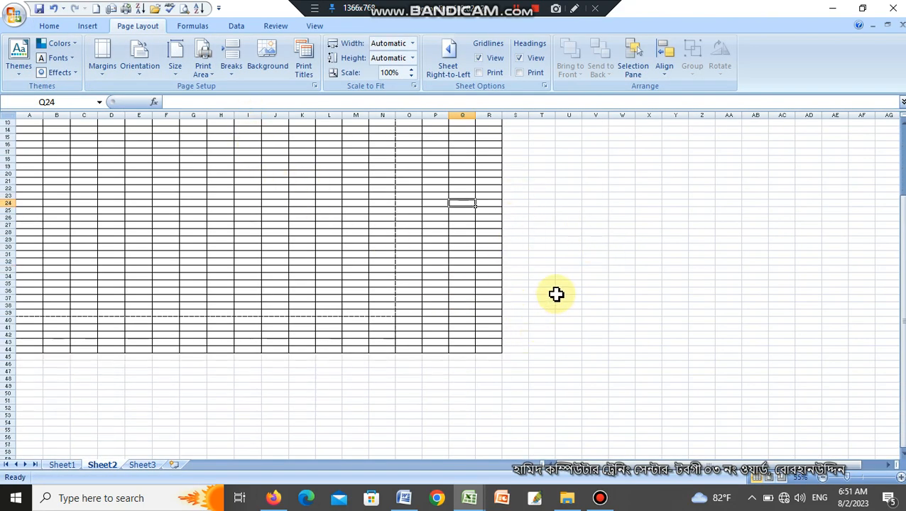
click(203, 62)
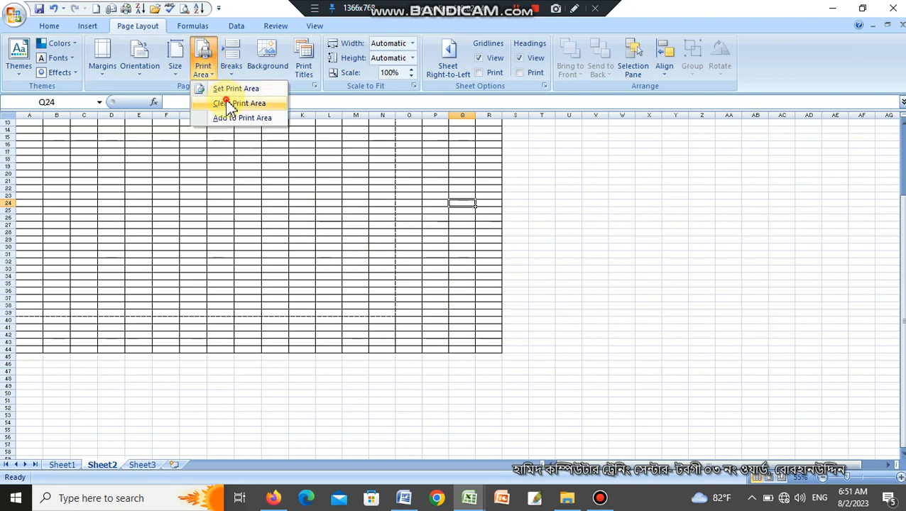
click(227, 101)
click(617, 271)
Apply All Borders to the range A1:AC78, covering two pages across and two down.
scroll(685, 295, down, 10)
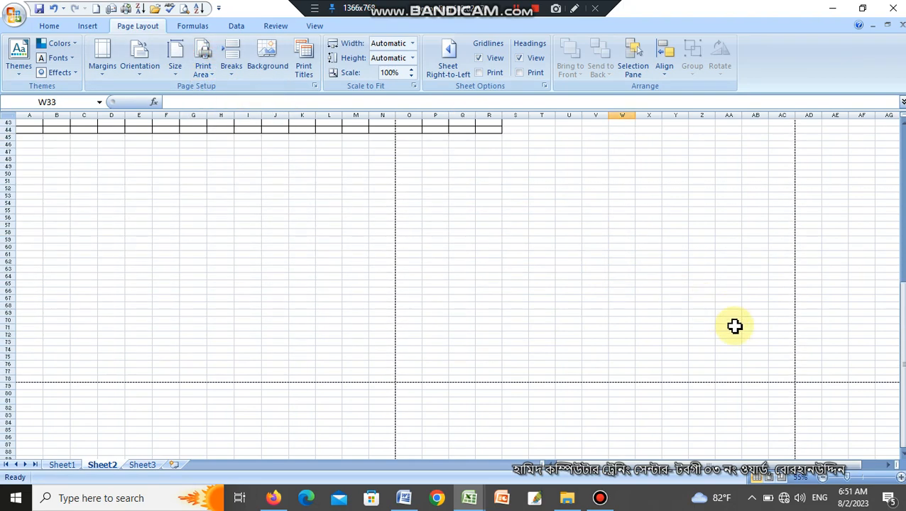
mouse_move(785, 378)
mouse_down()
mouse_move(544, 222)
mouse_move(28, 108)
mouse_up()
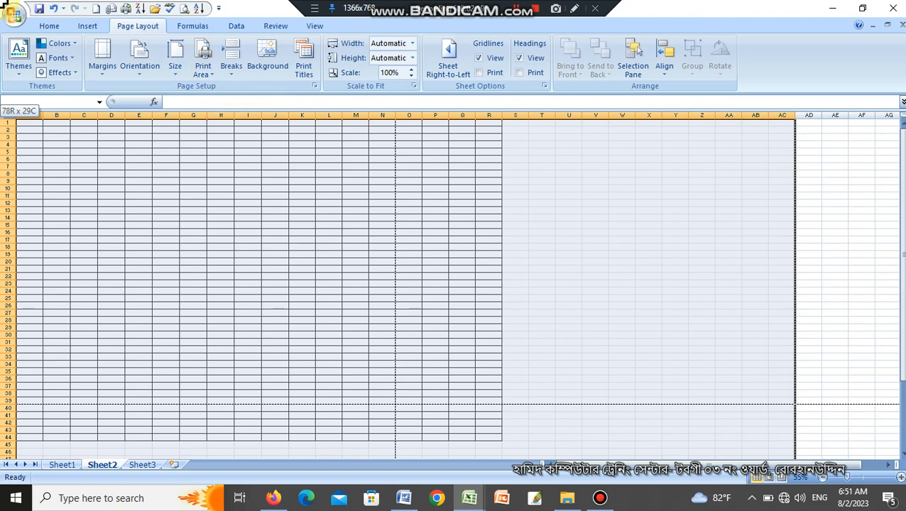
click(210, 71)
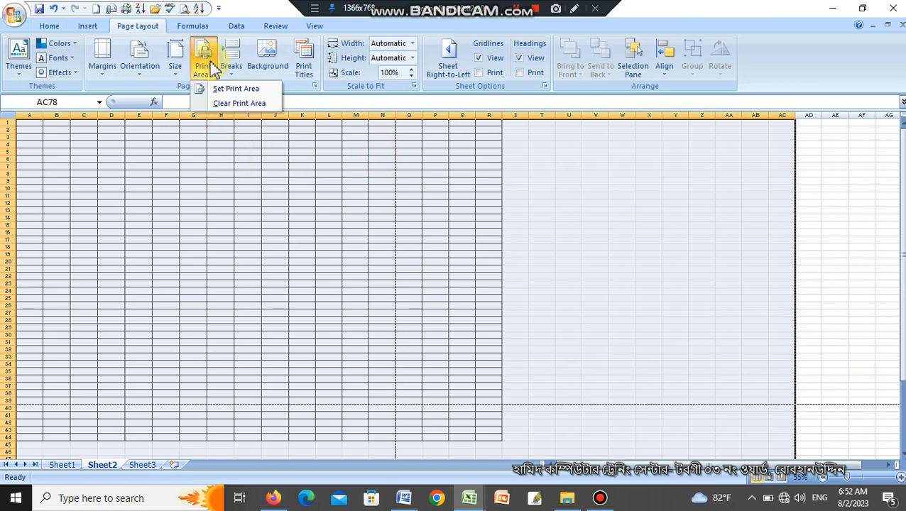
click(341, 245)
click(51, 26)
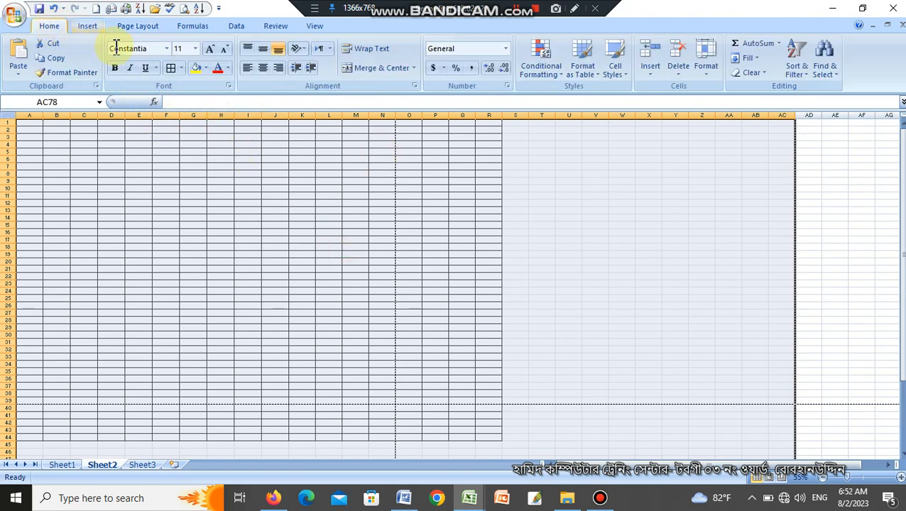
click(171, 68)
click(435, 289)
Set A1:N39 of the enlarged bordered grid as the print area and check it in print preview.
scroll(505, 355, up, 9)
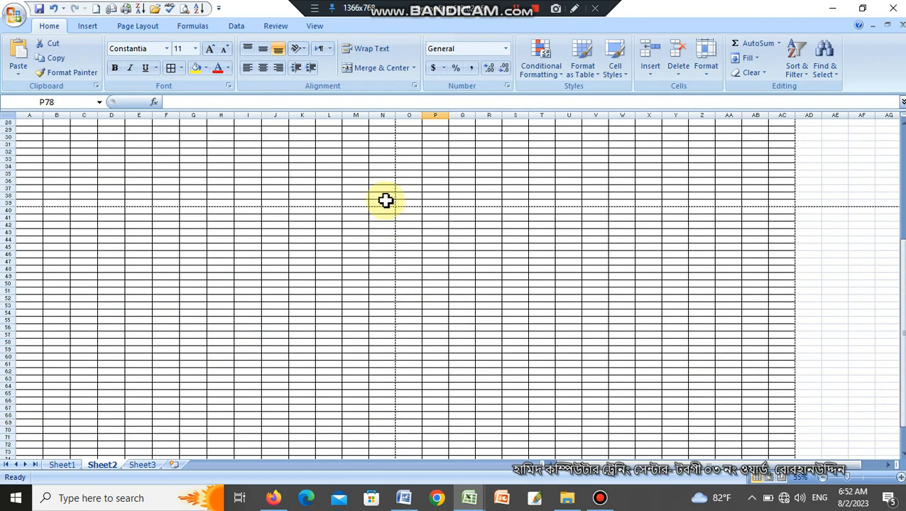
drag(383, 204, 15, 112)
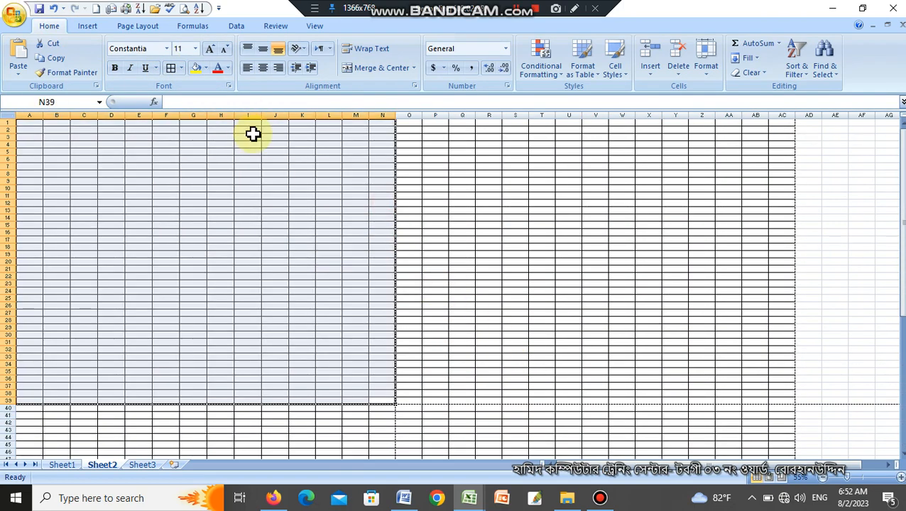
click(134, 27)
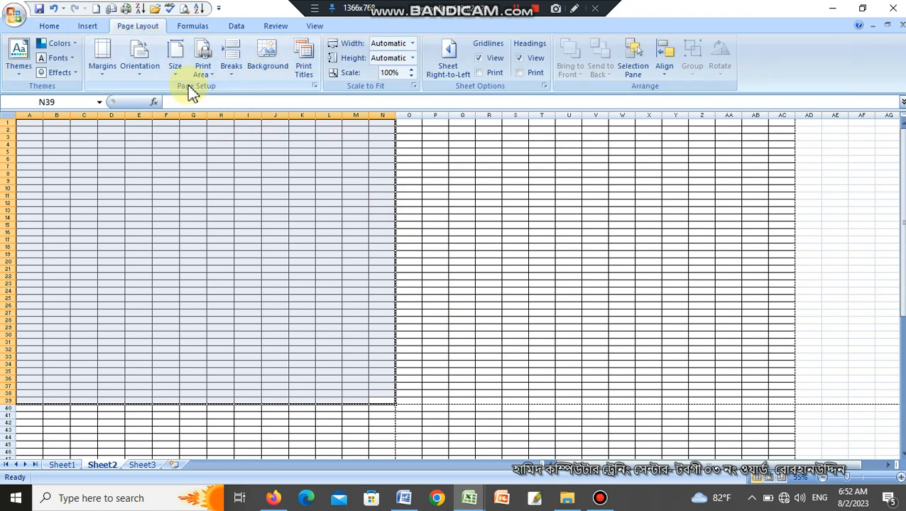
click(210, 75)
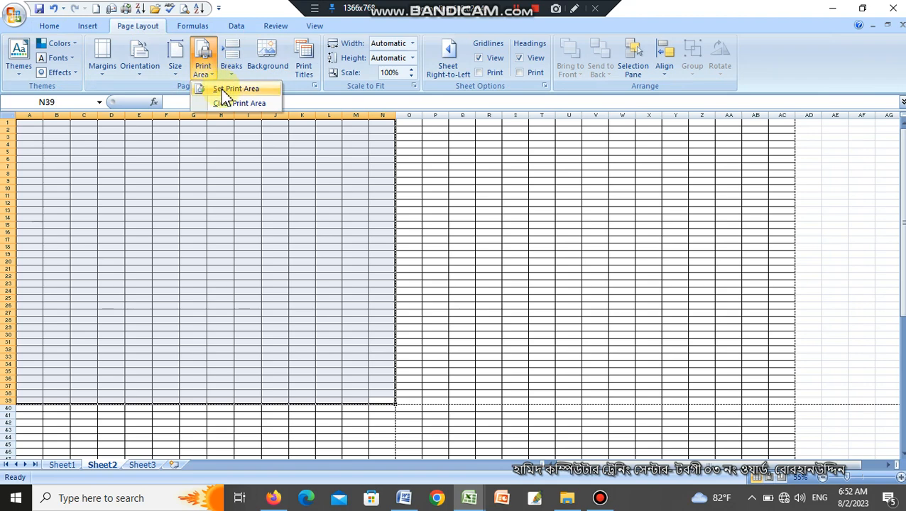
click(224, 89)
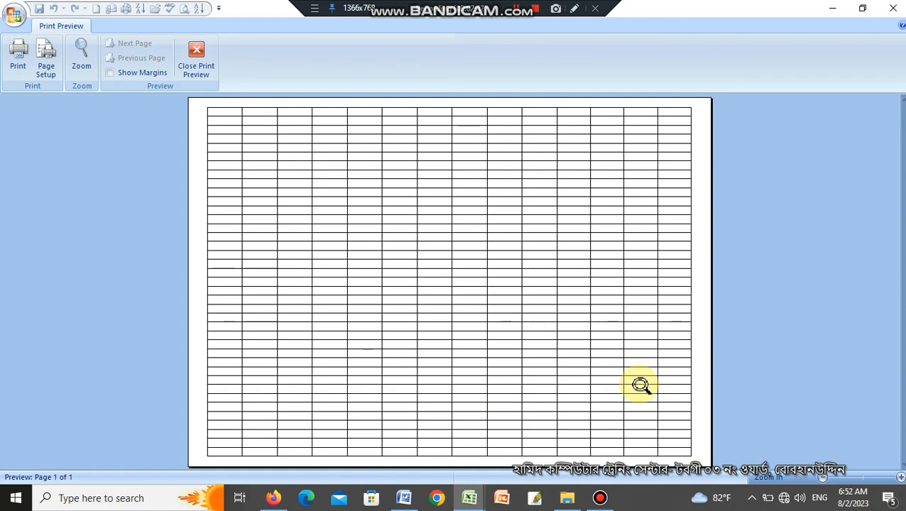
key(Escape)
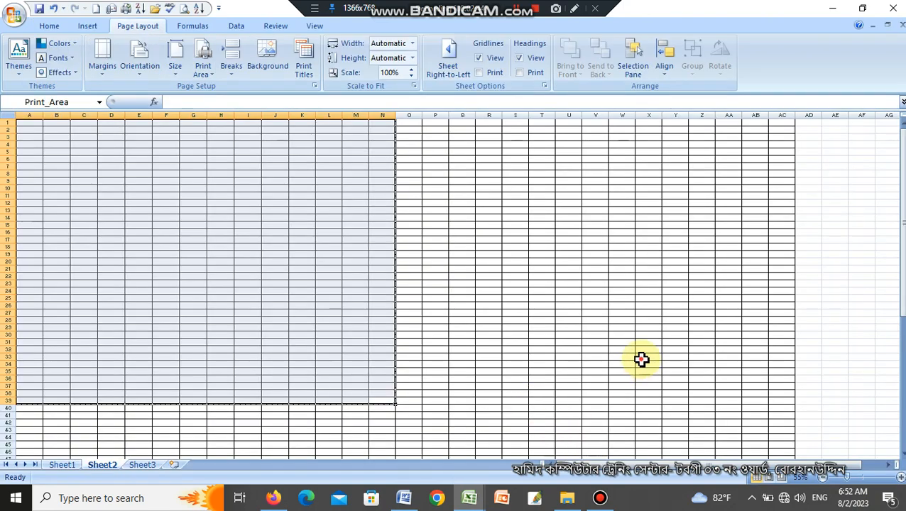
Remove all cell borders from the range A1:AI97 with No Border.
click(641, 360)
scroll(746, 421, down, 5)
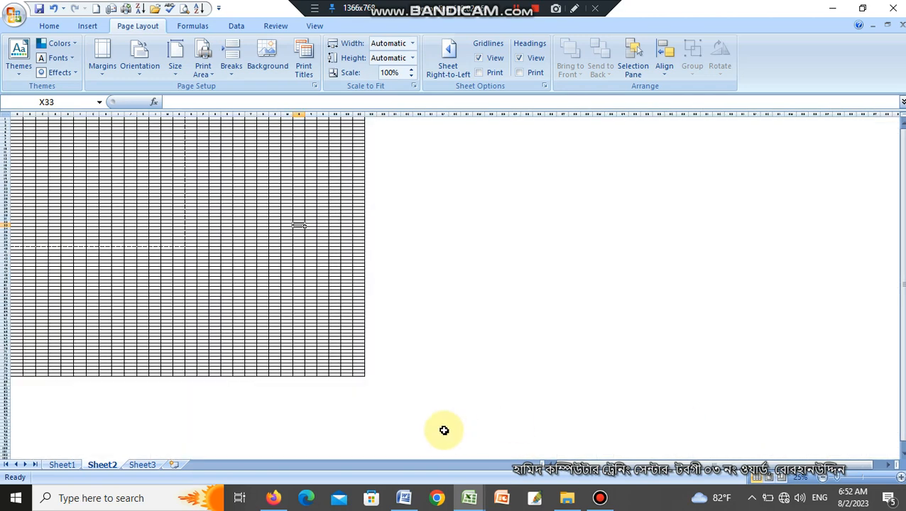
drag(431, 439, 8, 12)
scroll(190, 213, up, 3)
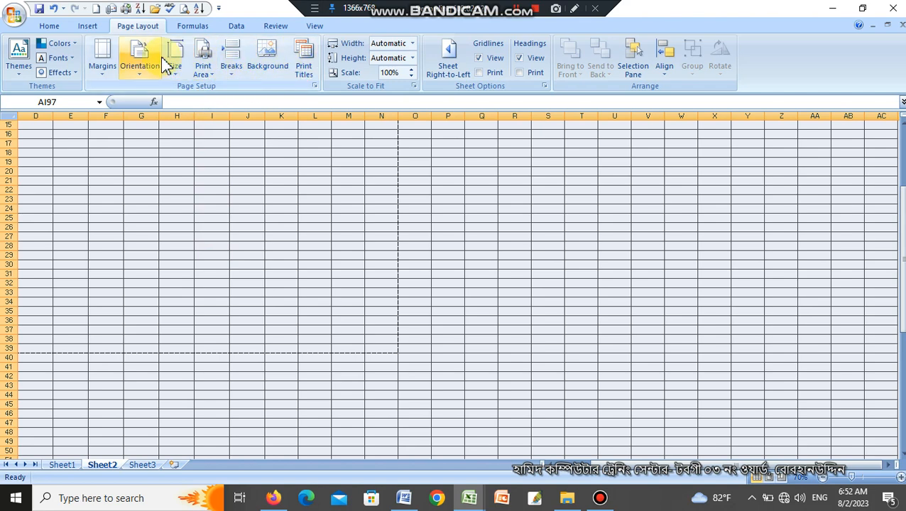
click(45, 28)
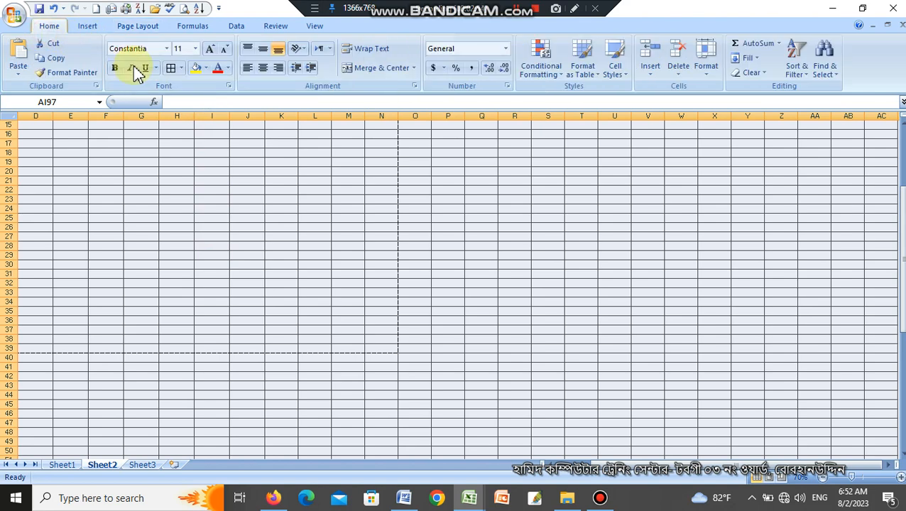
click(170, 68)
click(181, 68)
click(200, 161)
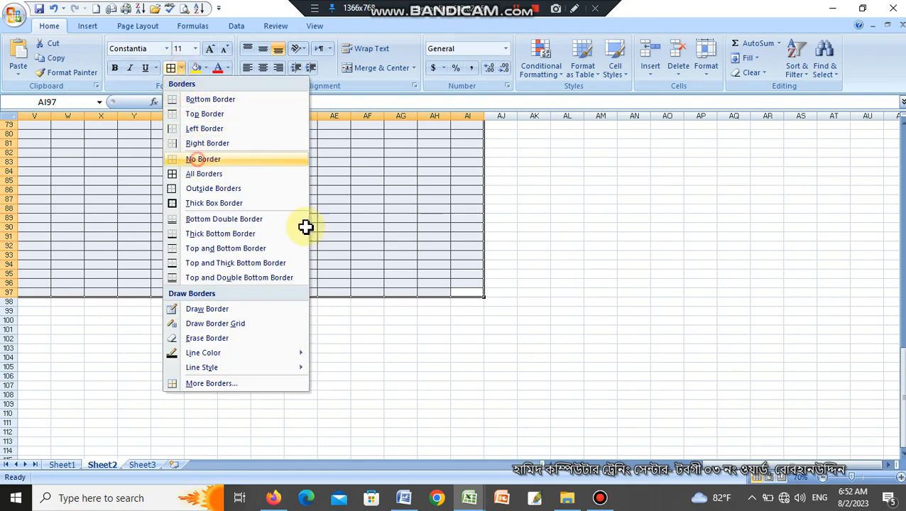
click(395, 247)
Clear the print area of the borderless sheet and look over the page-break lines.
scroll(463, 375, up, 4)
scroll(480, 386, down, 3)
scroll(481, 385, down, 3)
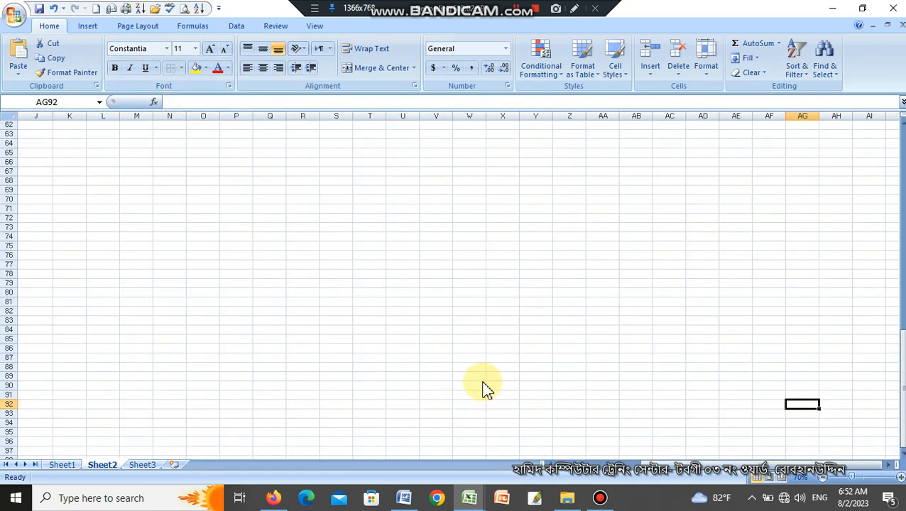
scroll(483, 382, up, 2)
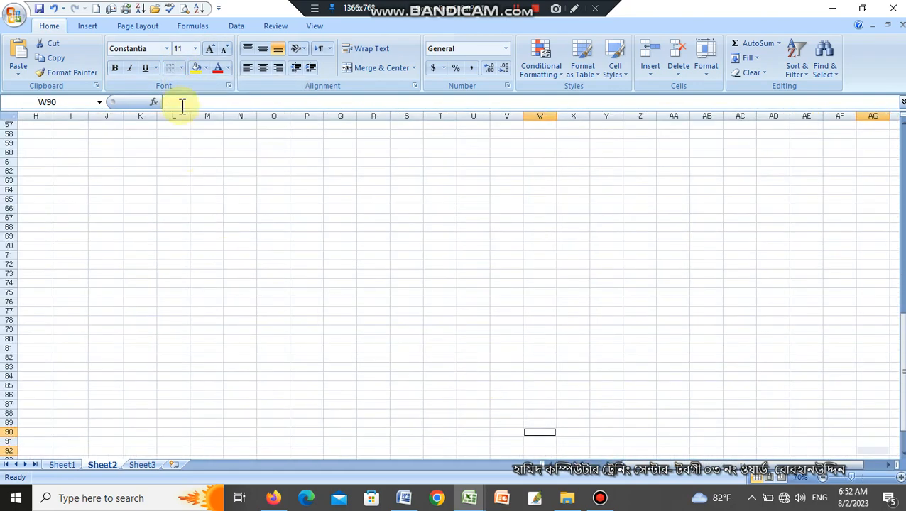
click(138, 26)
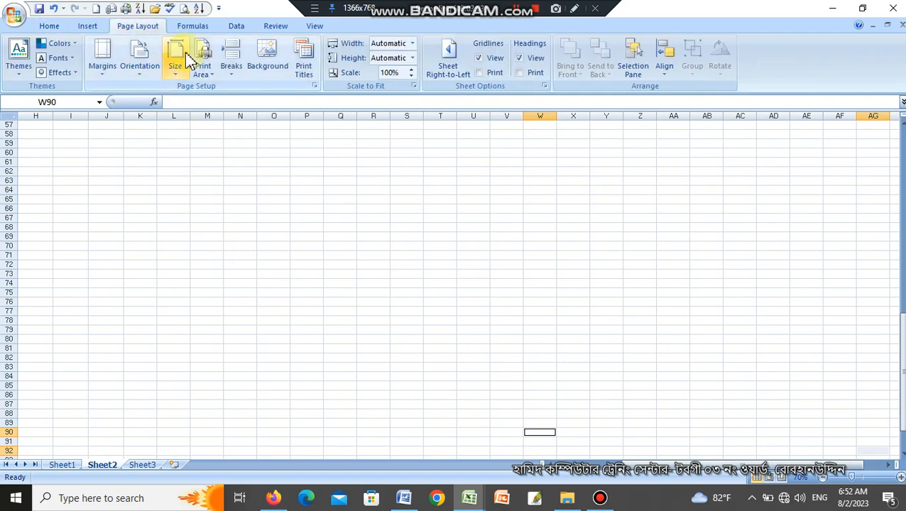
click(202, 61)
click(265, 195)
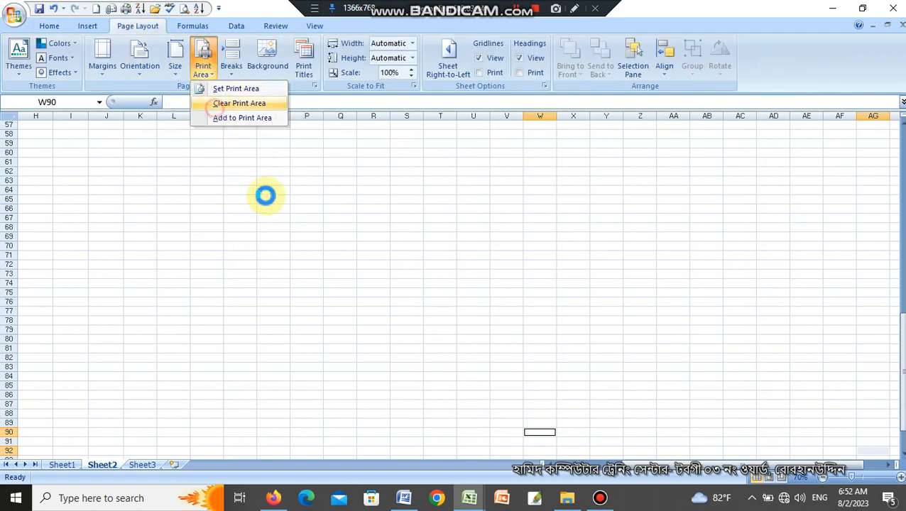
scroll(298, 298, up, 1)
scroll(336, 303, down, 3)
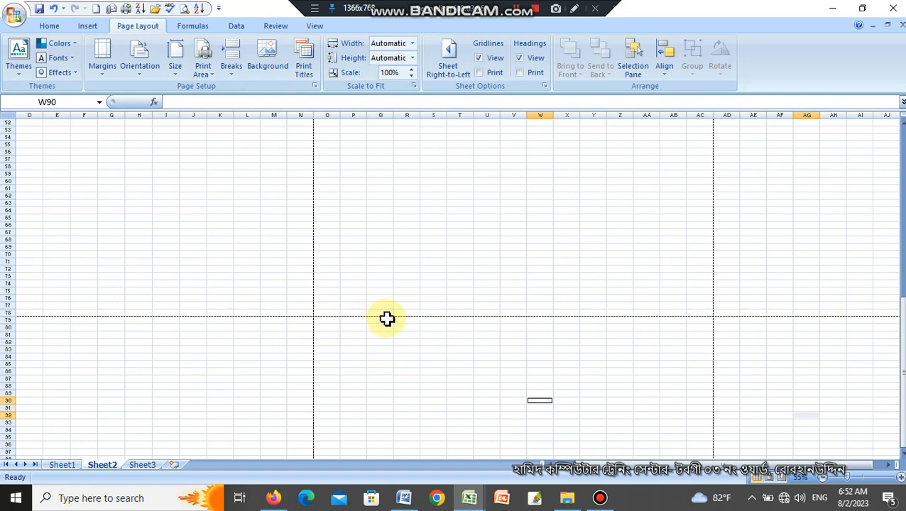
Examine the page break options and the page boundaries around the blocks ending at N78 and N39.
scroll(387, 319, up, 3)
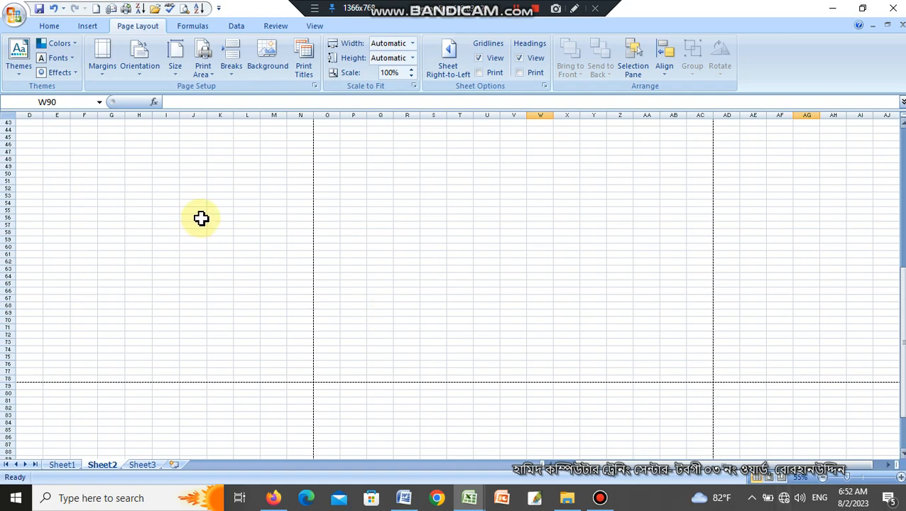
click(231, 56)
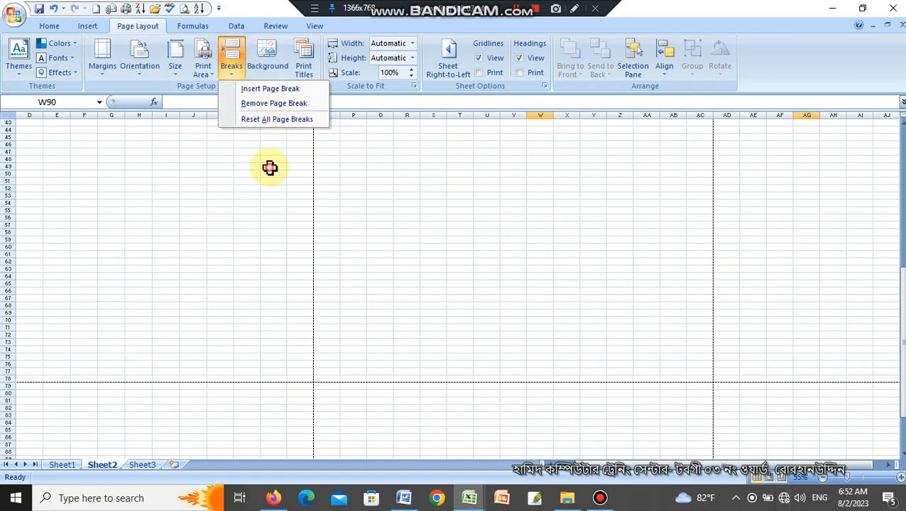
click(305, 196)
drag(304, 377, 7, 8)
scroll(453, 305, down, 1)
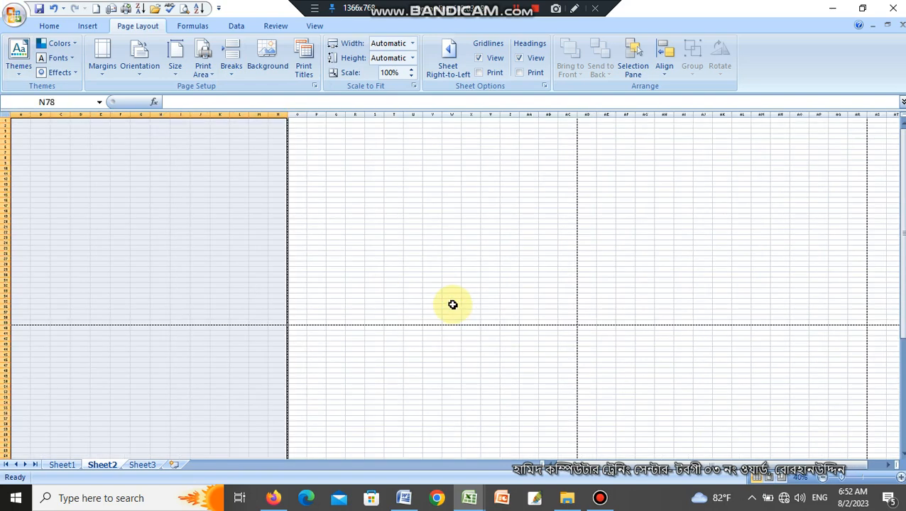
click(430, 301)
click(276, 324)
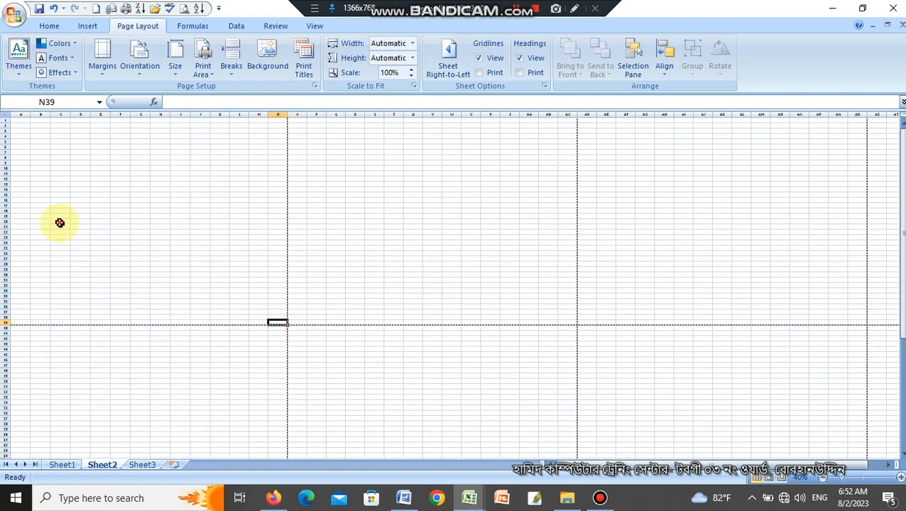
Enter the numbers 1, 2 and 3 in cells A1 to A3.
click(59, 222)
scroll(83, 250, up, 2)
click(105, 172)
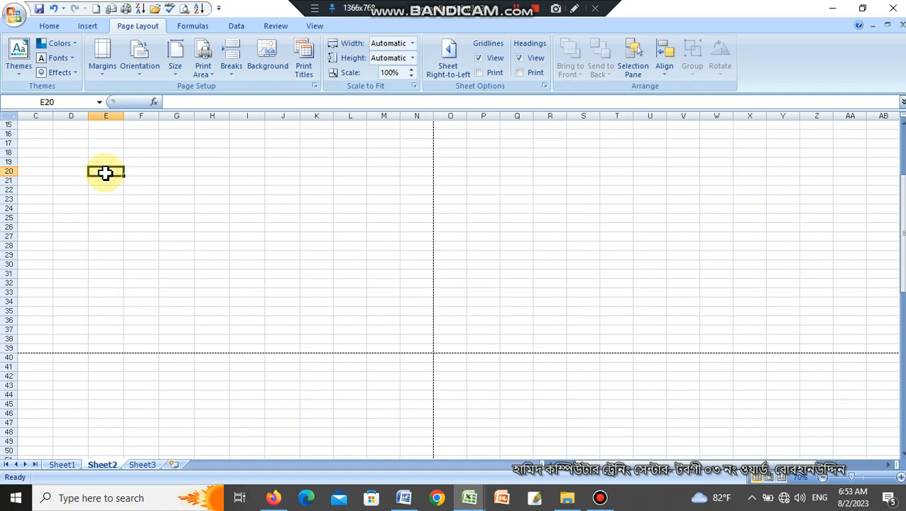
key(ctrl+Home)
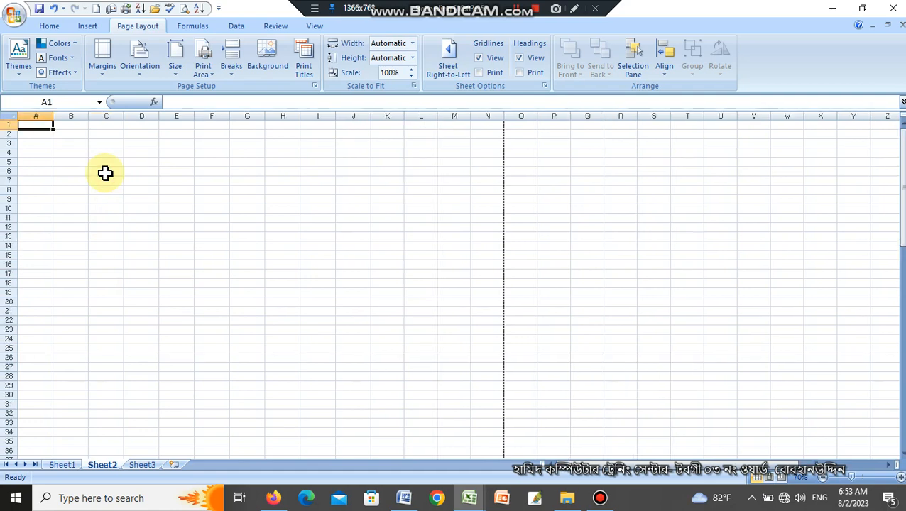
text(1)
key(Return)
text(2)
key(Return)
text(3)
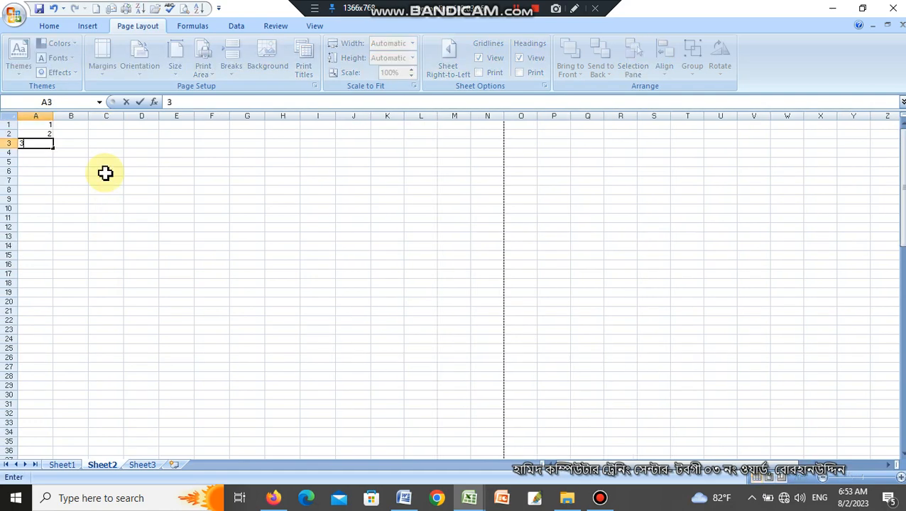
key(Return)
Extend the 1, 2, 3 series down column A to row 19.
scroll(129, 231, up, 3)
scroll(130, 241, up, 1)
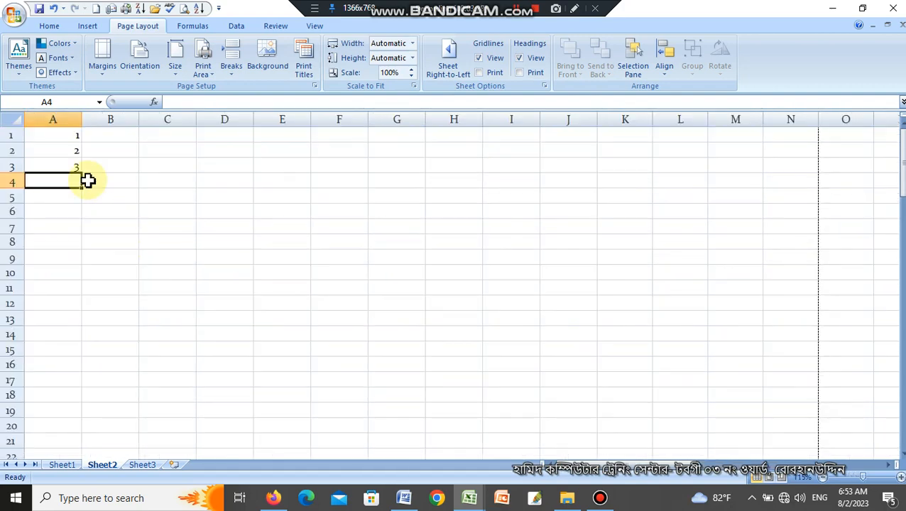
click(53, 138)
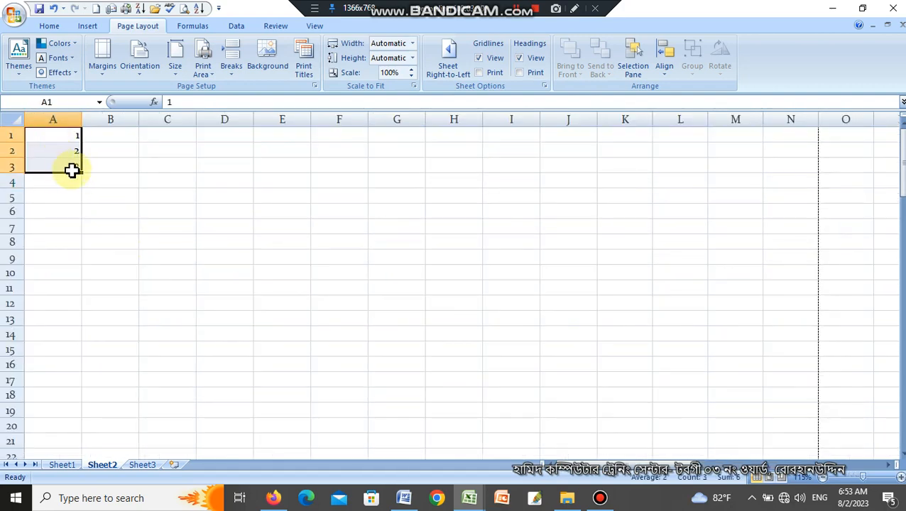
drag(84, 173, 84, 414)
scroll(127, 393, down, 5)
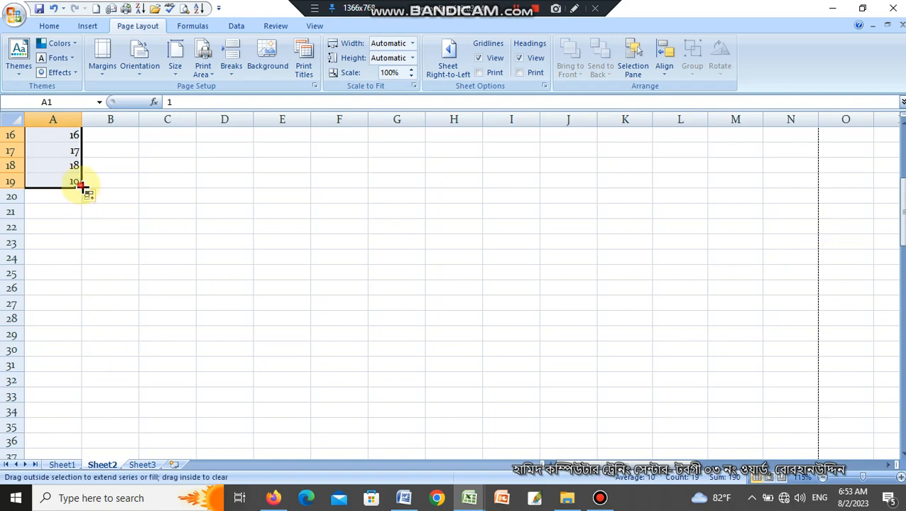
Fill the number series across to column N and down to row 39, dismissing the wireless notification.
drag(83, 187, 651, 263)
scroll(651, 263, down, 2)
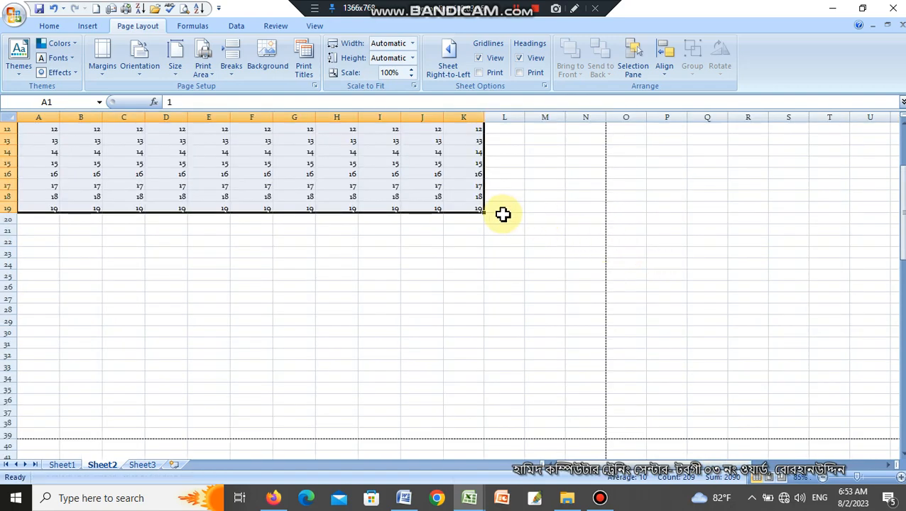
drag(488, 213, 599, 437)
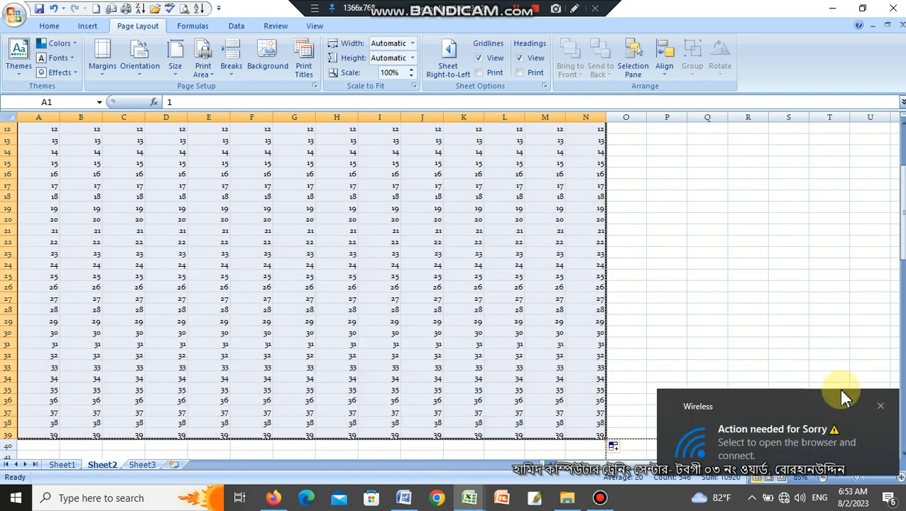
click(879, 407)
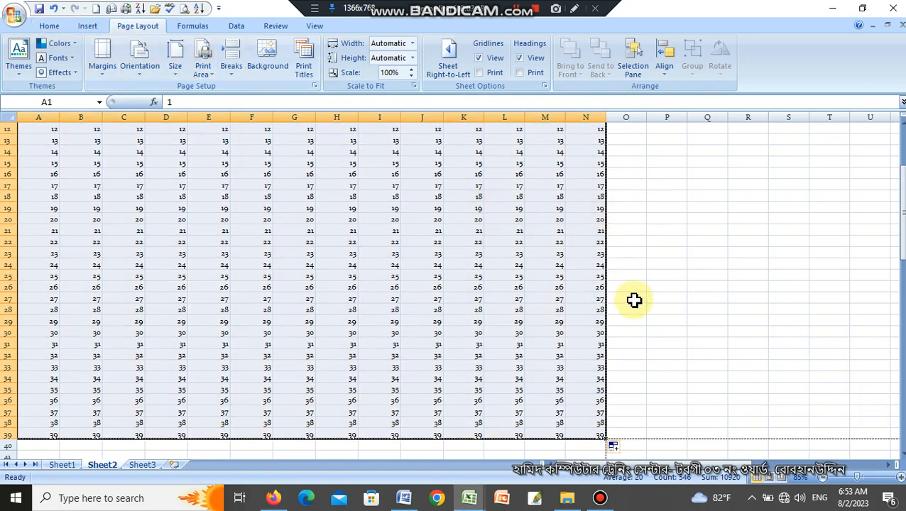
Set the numbered range A1:N39 as the print area, closing the Windows license notice.
scroll(634, 299, down, 4)
click(510, 340)
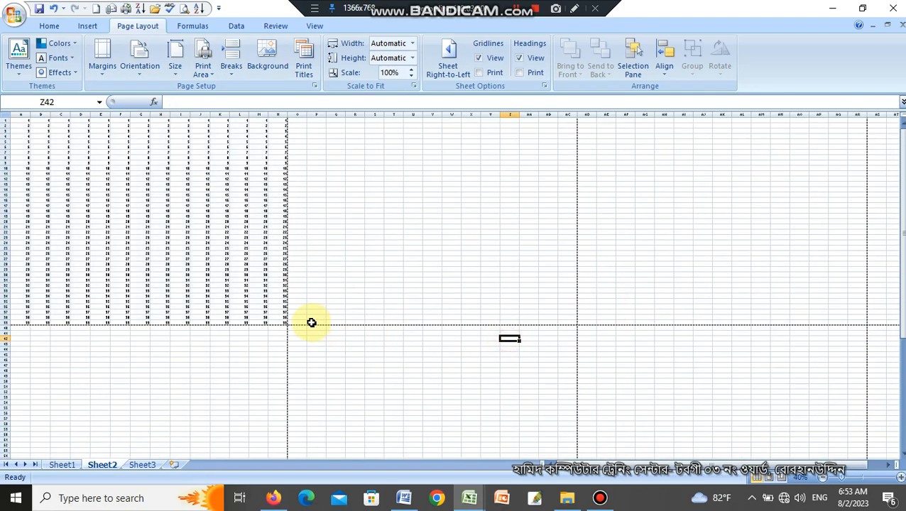
drag(274, 314, 11, 119)
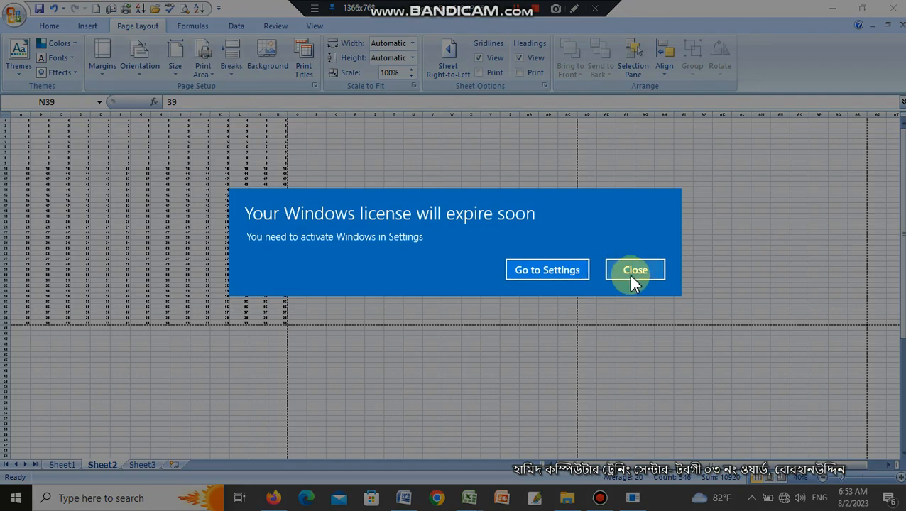
click(631, 272)
click(204, 63)
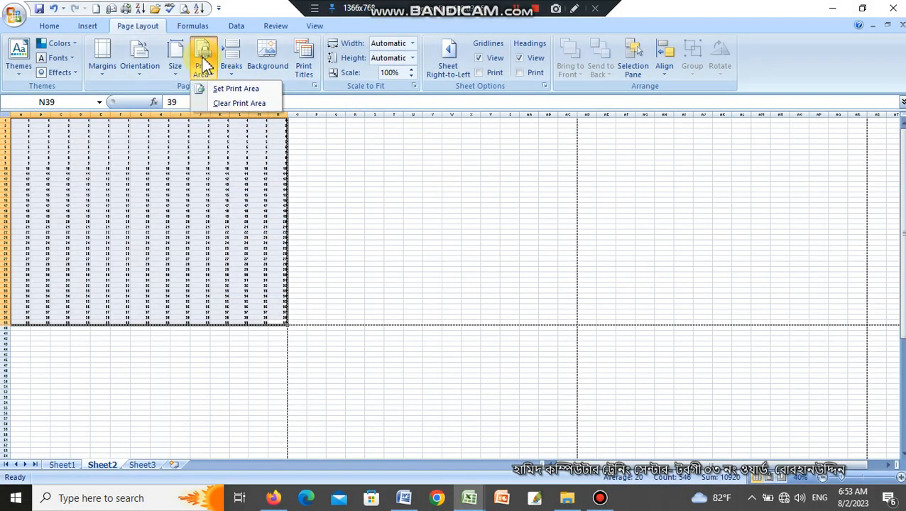
click(229, 88)
click(412, 269)
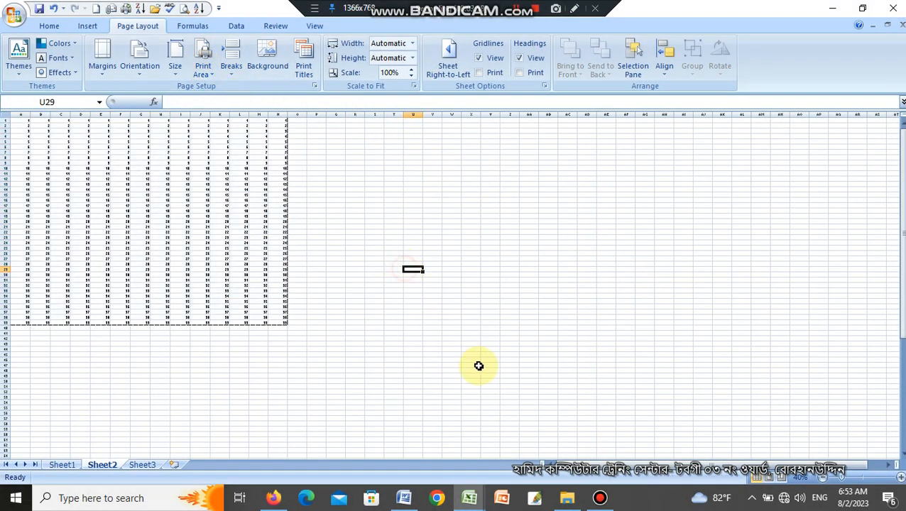
Try to remove the page break with cell U29 selected outside the print area.
click(233, 60)
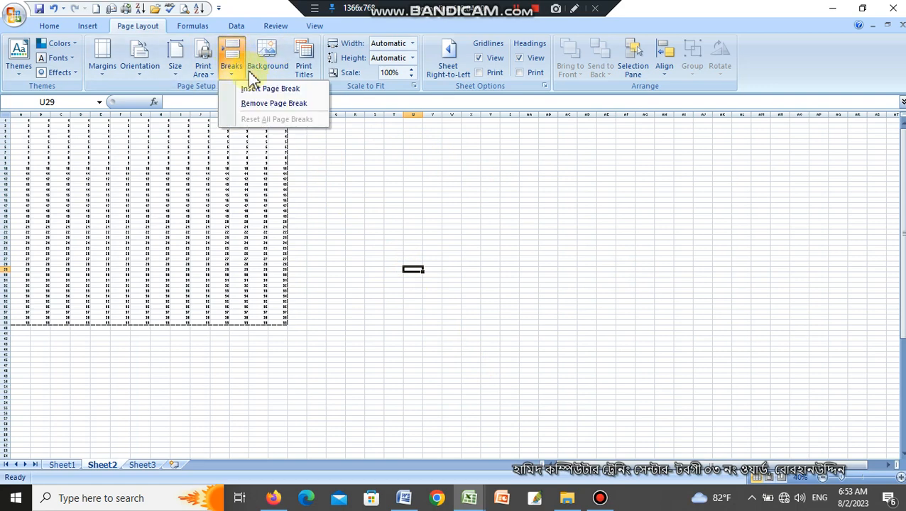
click(264, 107)
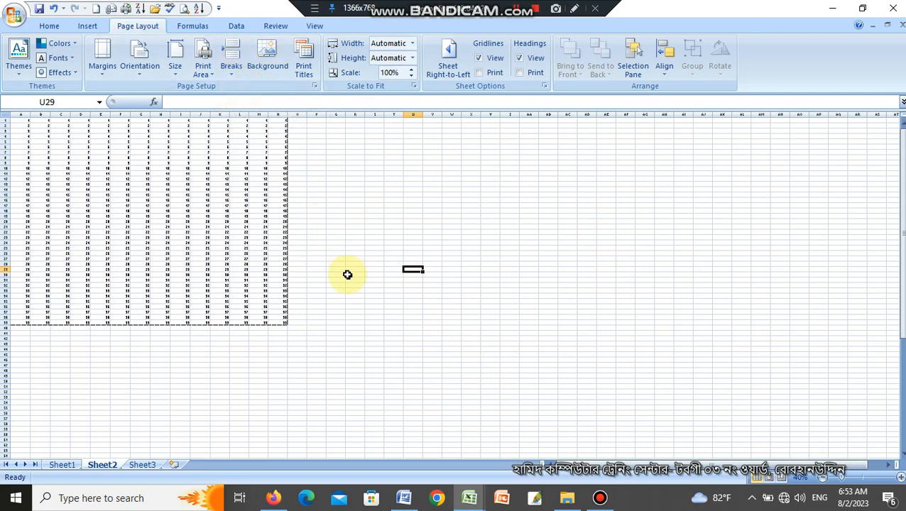
click(318, 306)
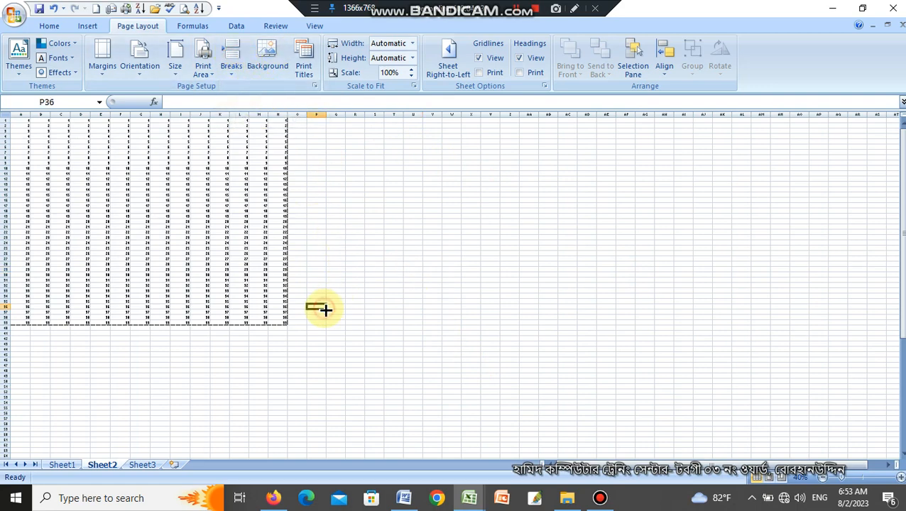
Clear the print area of the numbered sheet.
click(202, 61)
click(235, 103)
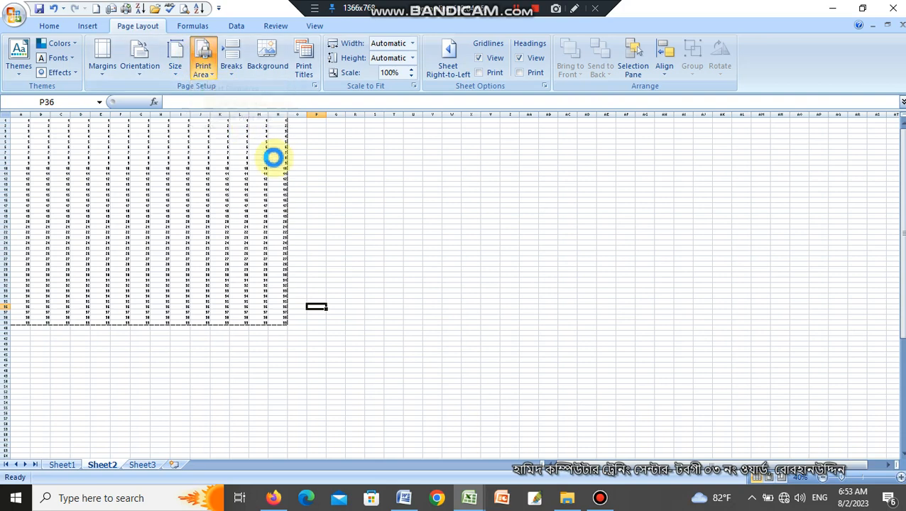
click(354, 265)
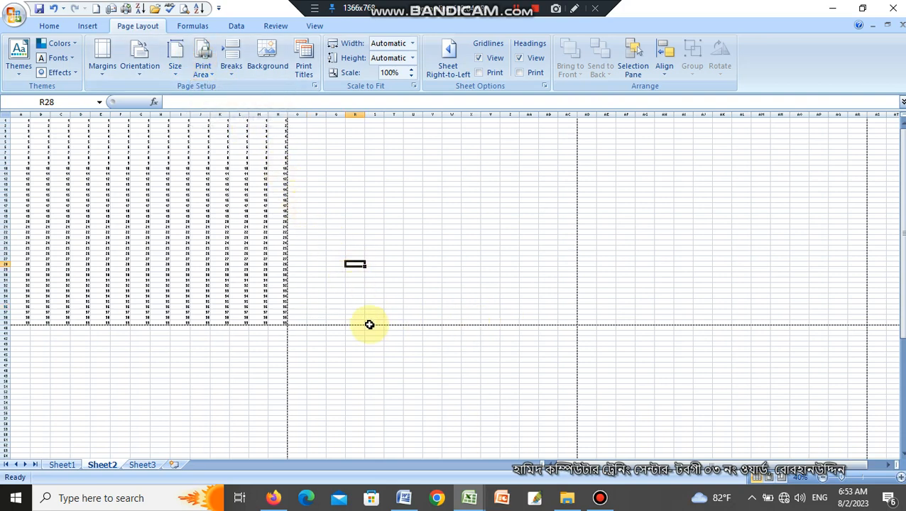
Apply All Borders to the range A1:S39, extending past the first page's edge.
drag(378, 322, 2, 115)
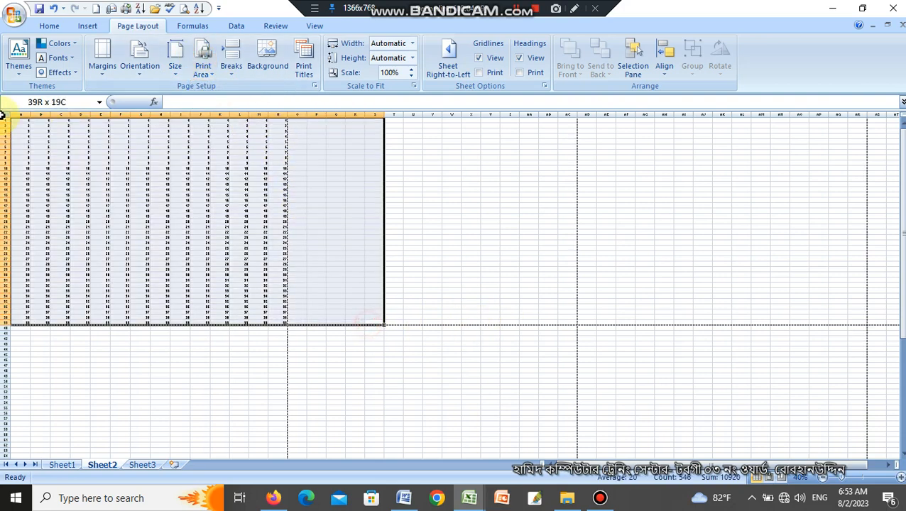
click(49, 27)
click(142, 29)
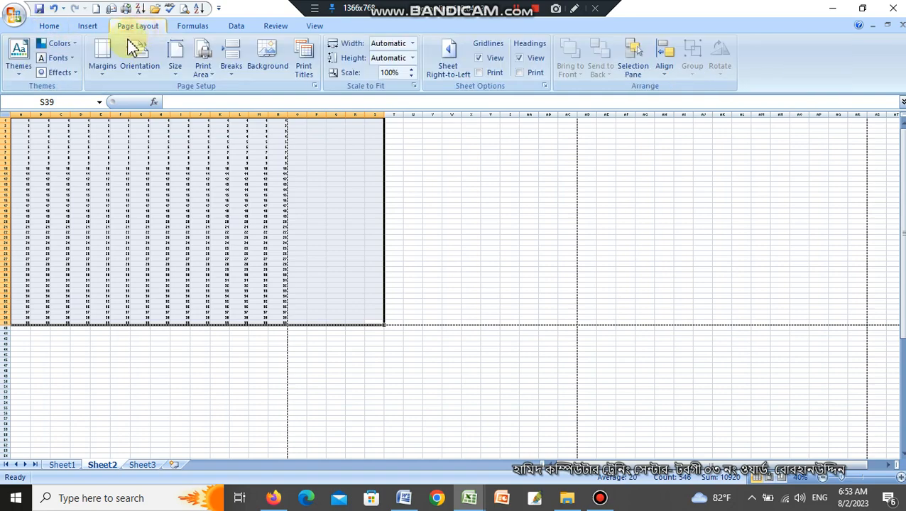
click(51, 28)
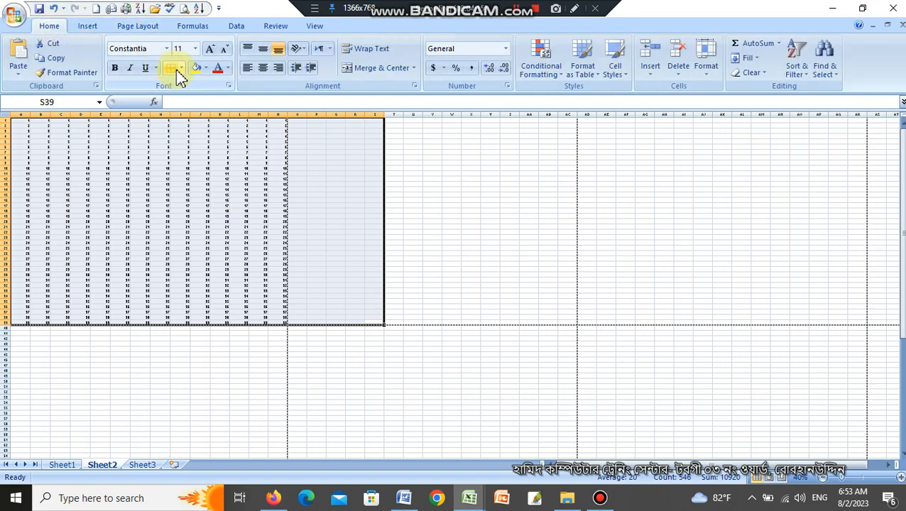
click(181, 69)
click(187, 175)
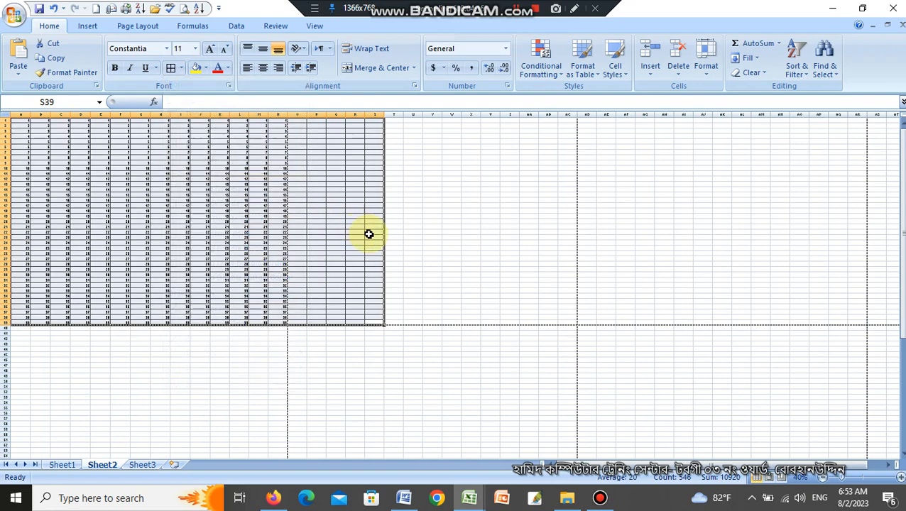
Check the bordered number table in print preview and return to the sheet.
ctrl+scroll(369, 234, up, 1)
click(519, 267)
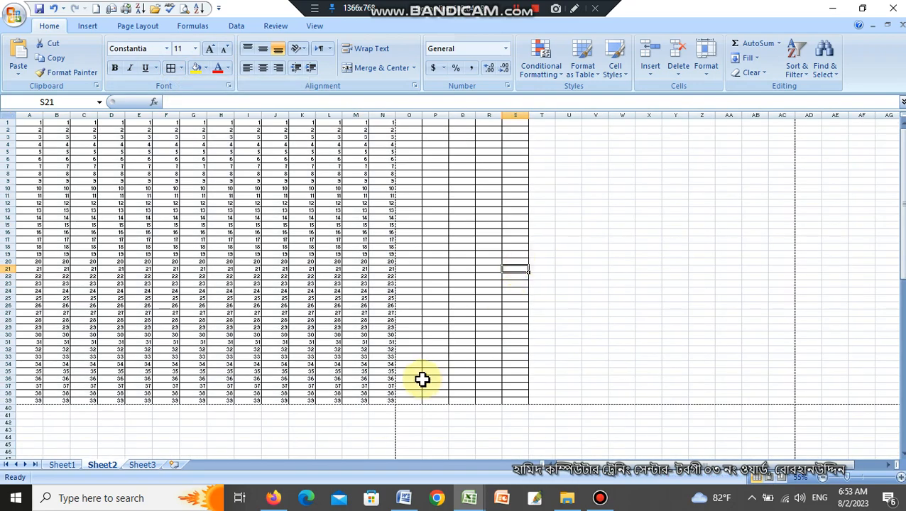
key(ctrl+F2)
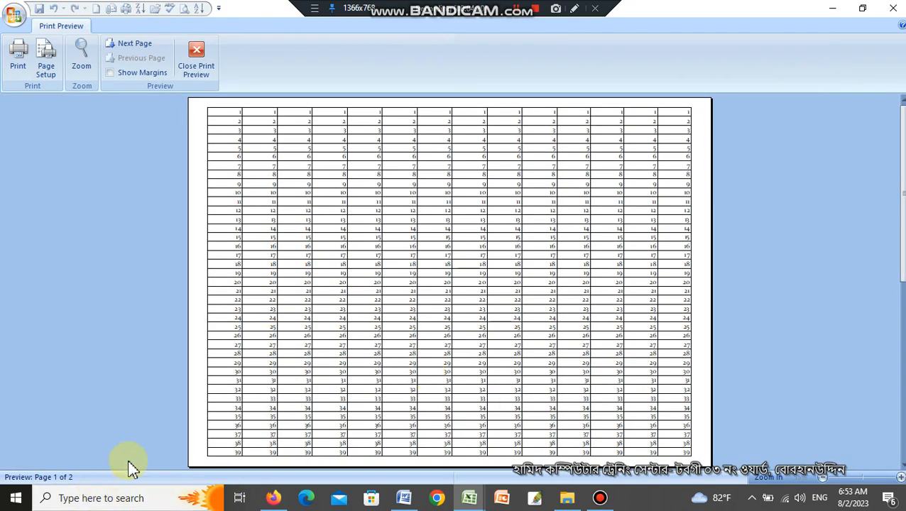
key(Escape)
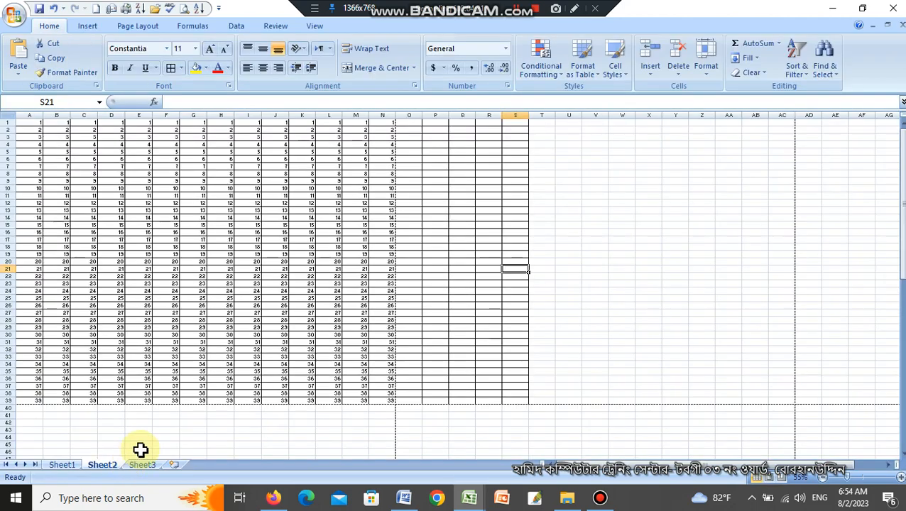
Try to remove the page break from cell S21 and review the remaining page break options.
click(138, 27)
click(232, 63)
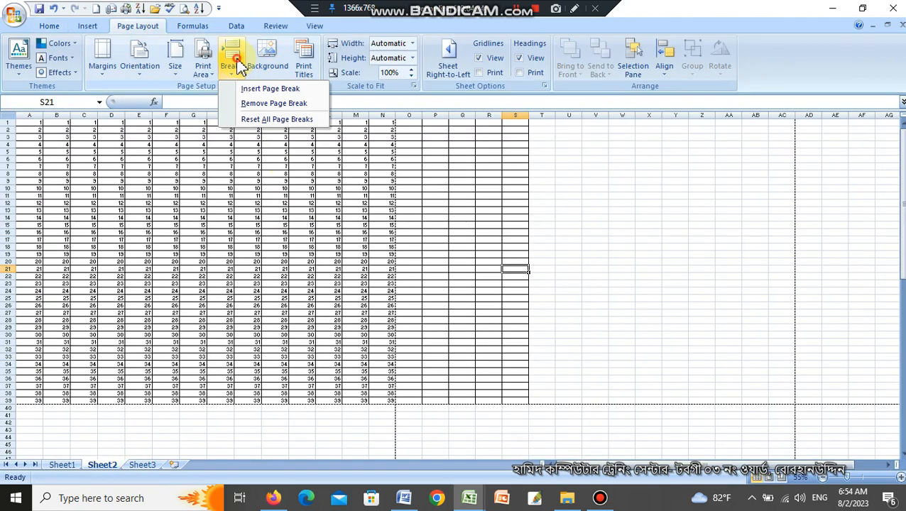
click(257, 103)
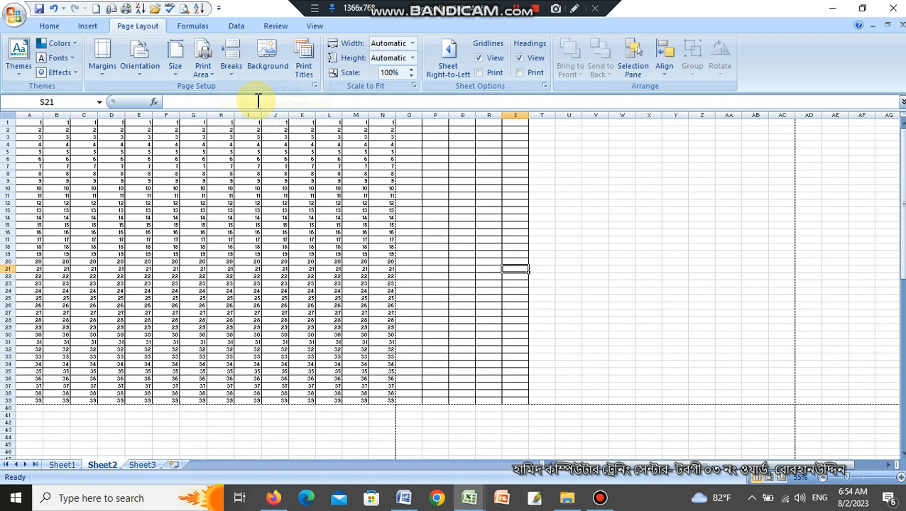
click(453, 271)
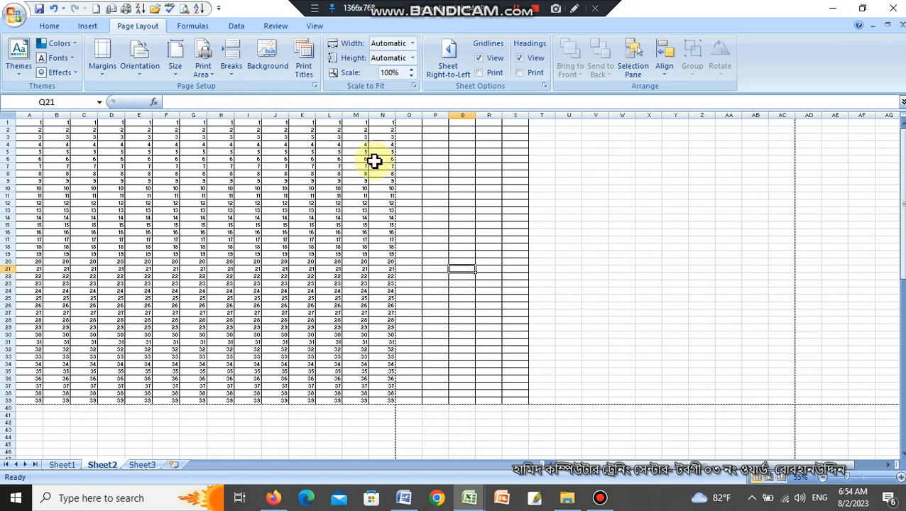
click(235, 66)
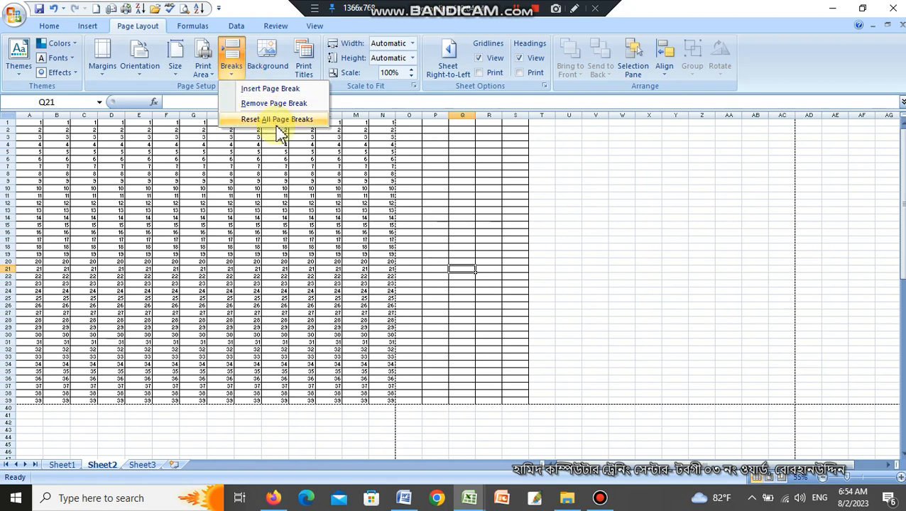
click(459, 145)
Delete the empty bordered columns O to S beside the number table.
drag(415, 113, 511, 145)
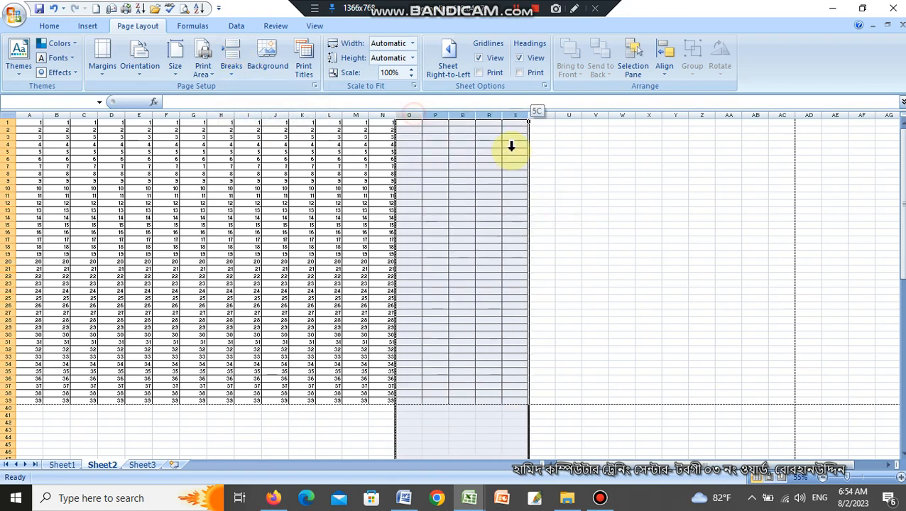
click(54, 27)
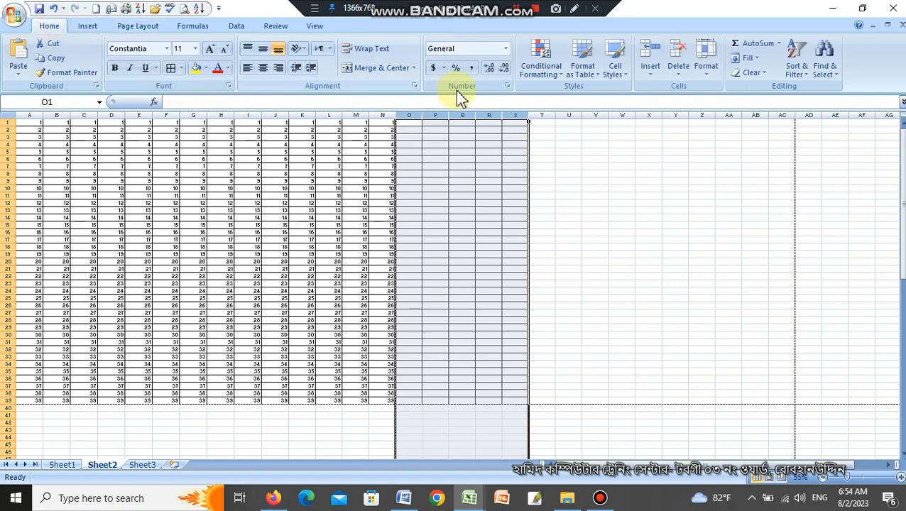
click(680, 54)
click(568, 253)
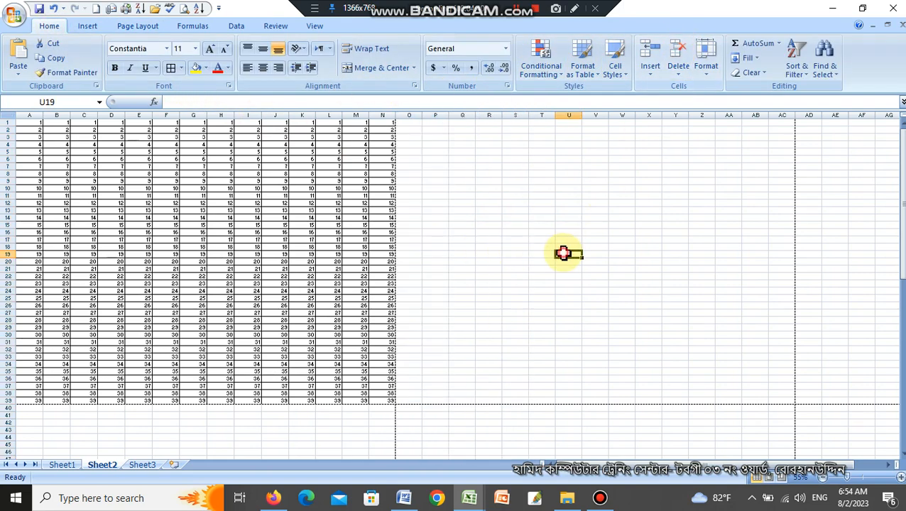
Insert the JPG picture listed under Yesterday in the Downloads folder as the sheet background.
scroll(566, 252, up, 3)
click(138, 27)
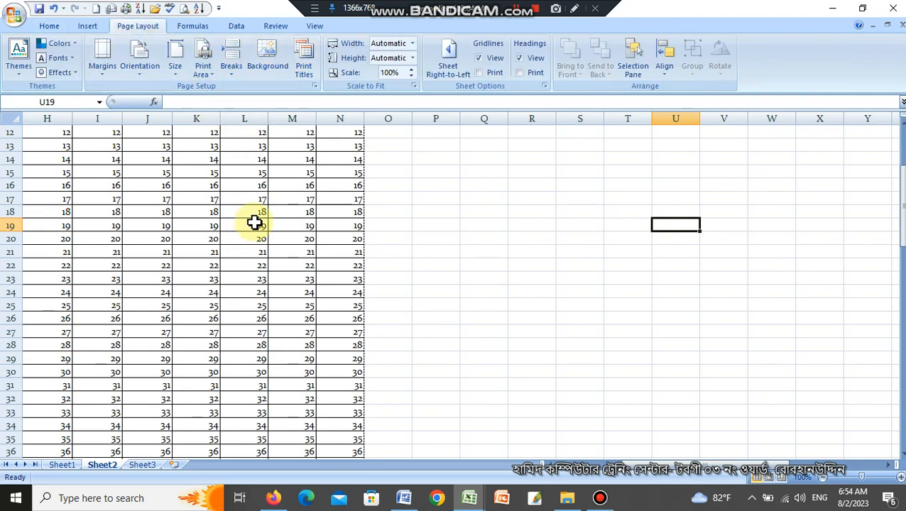
click(269, 65)
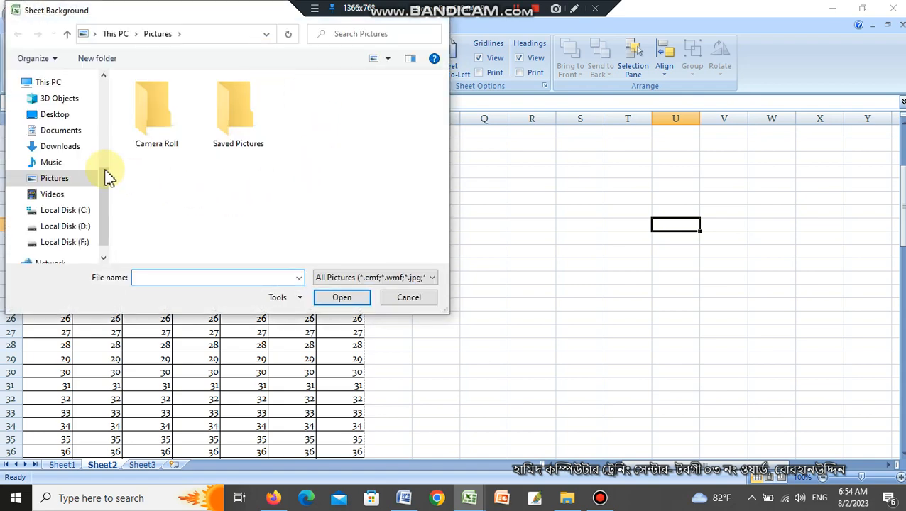
click(65, 245)
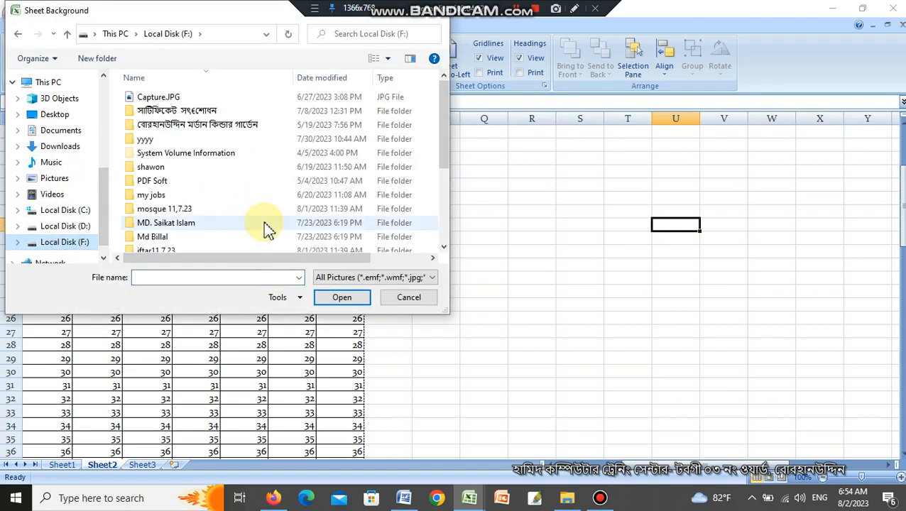
scroll(67, 203, up, 2)
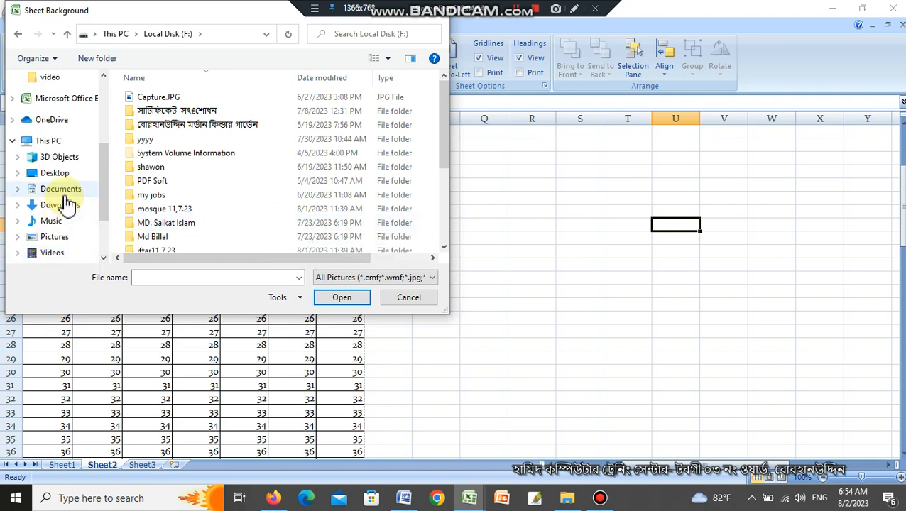
click(63, 205)
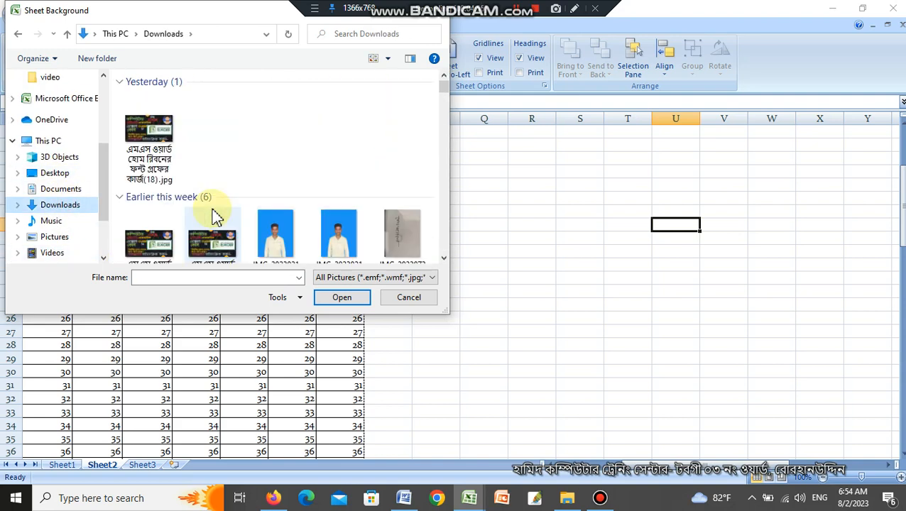
click(167, 133)
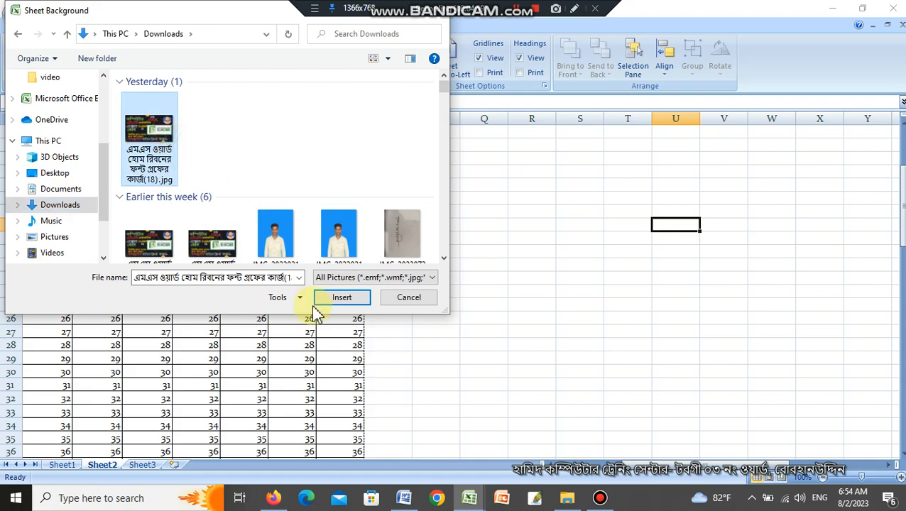
click(335, 299)
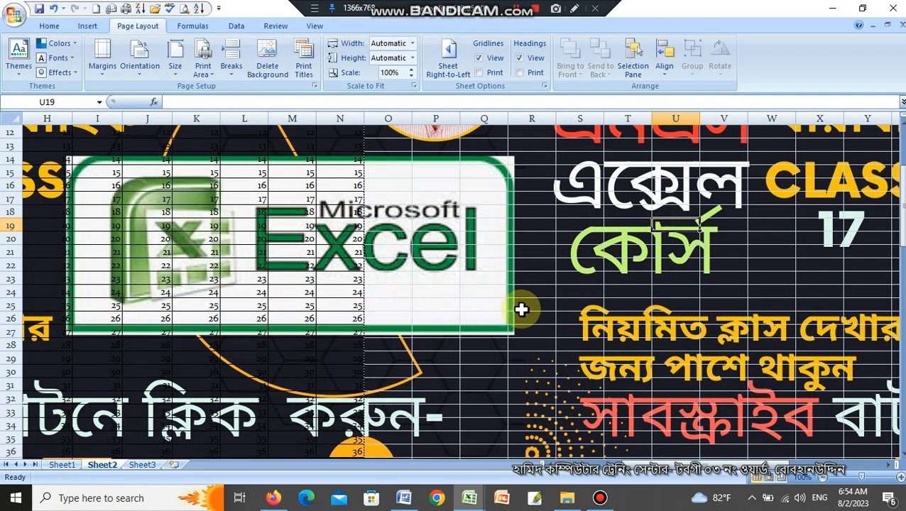
Check whether the background picture appears in print preview, and examine how it covers the sheet at different zoom levels.
key(ctrl+F2)
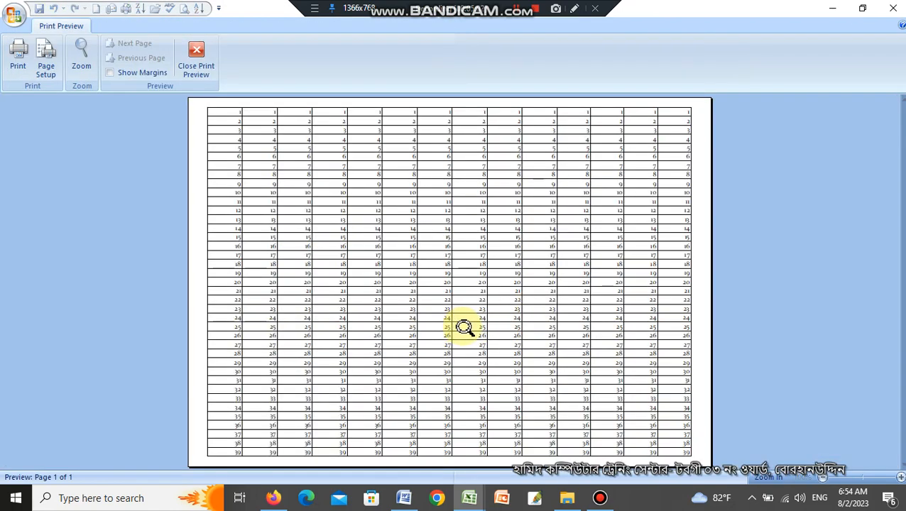
key(Escape)
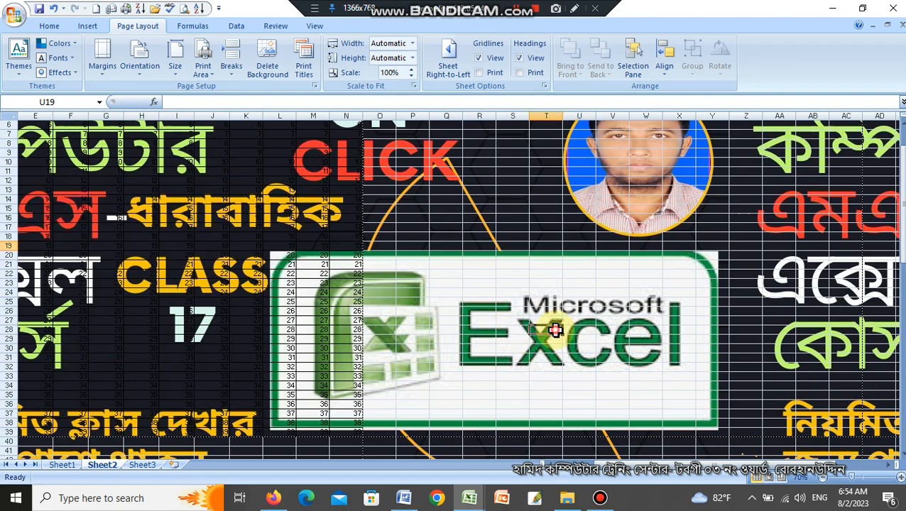
click(556, 330)
scroll(555, 329, down, 4)
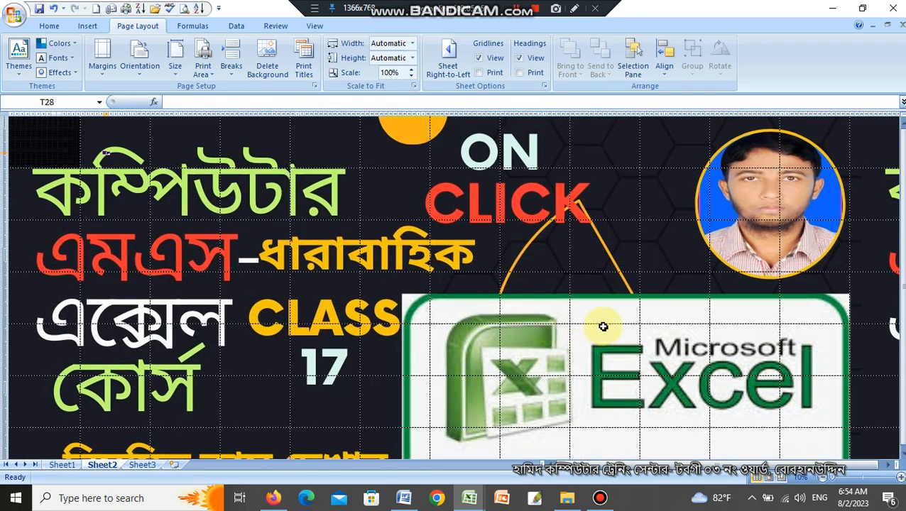
scroll(604, 328, up, 4)
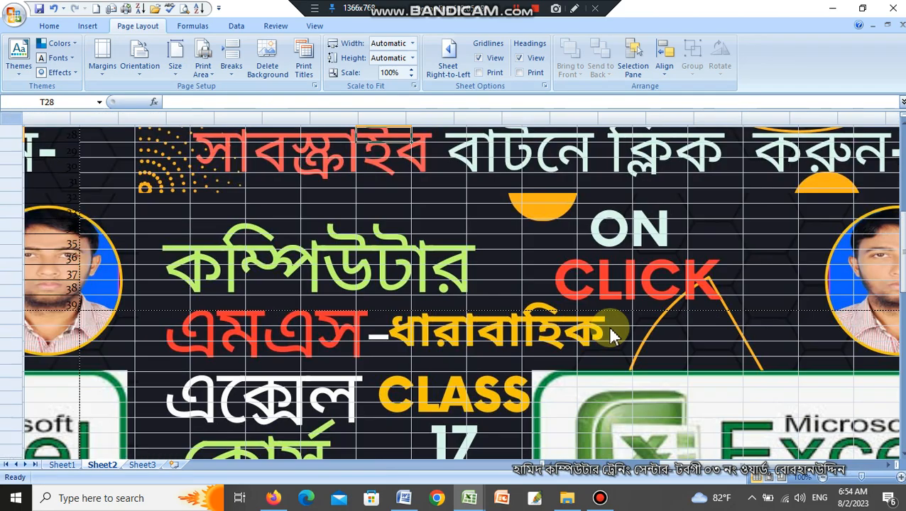
scroll(611, 337, down, 4)
scroll(593, 368, down, 2)
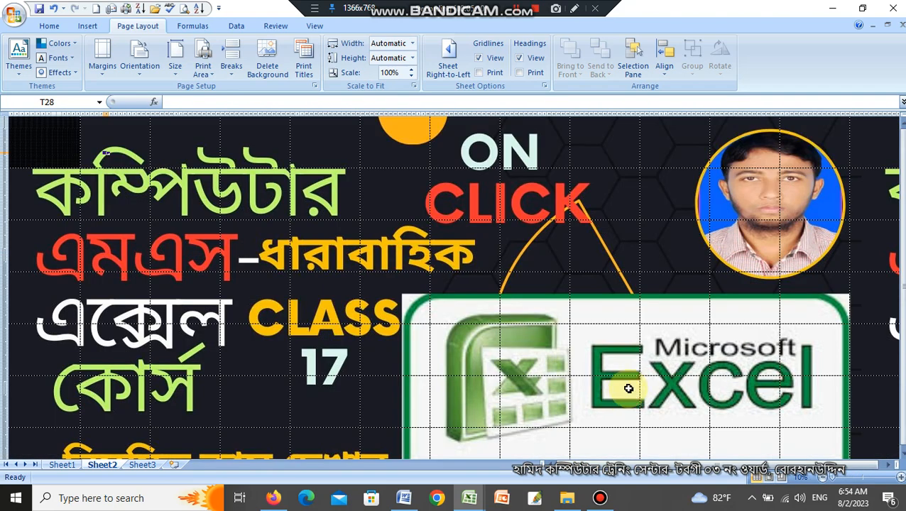
scroll(628, 388, up, 5)
scroll(631, 381, down, 1)
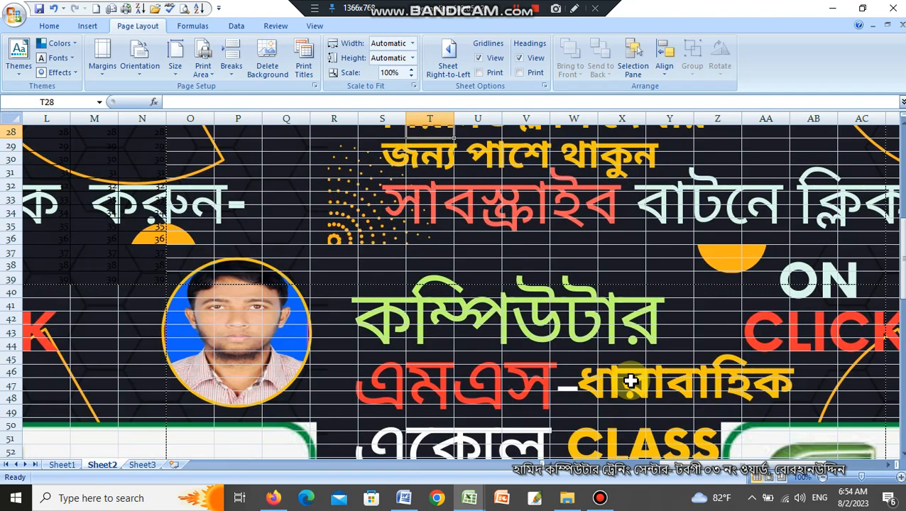
scroll(631, 381, up, 1)
scroll(631, 381, down, 2)
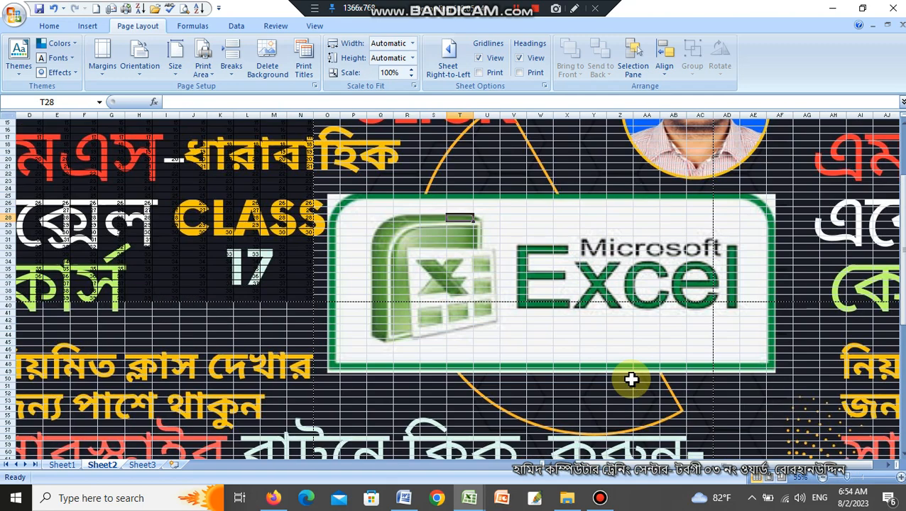
Delete the background picture from the sheet.
click(264, 62)
scroll(320, 234, up, 1)
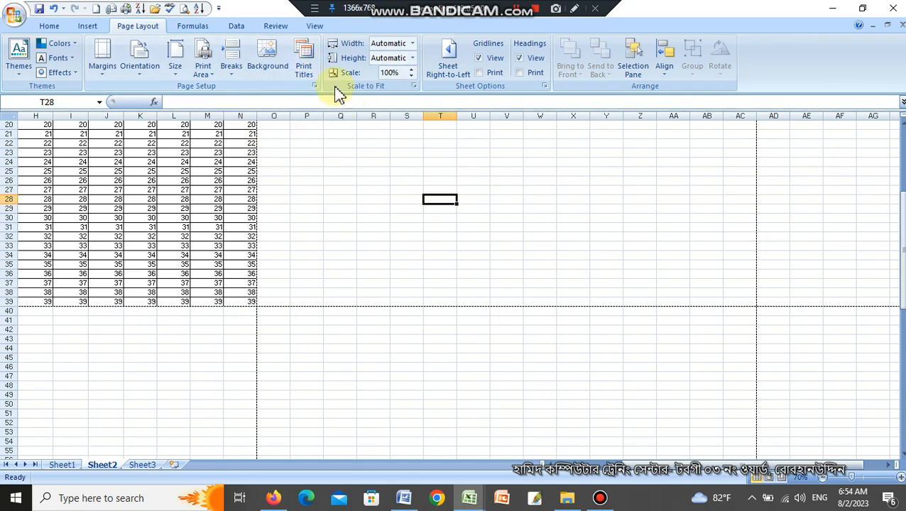
Glance at the Print Titles settings and select the whole number table A1:N39.
click(304, 63)
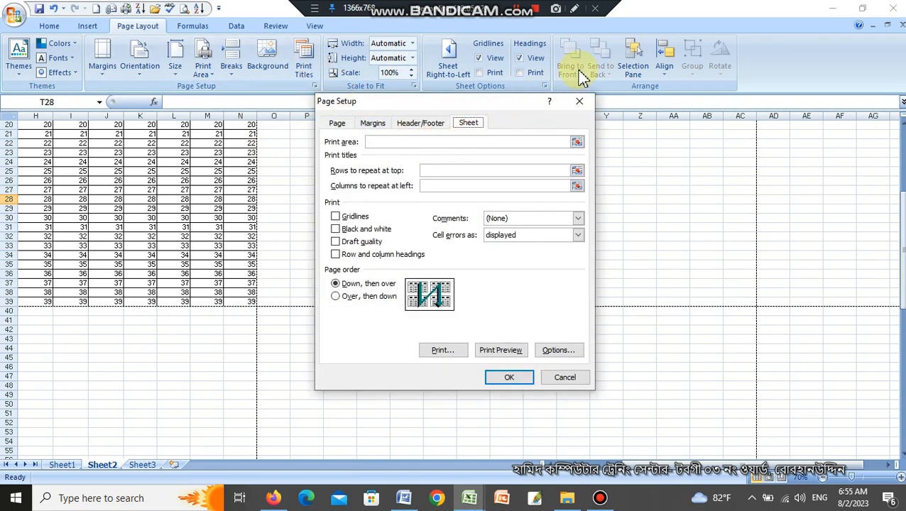
click(581, 100)
scroll(329, 246, up, 3)
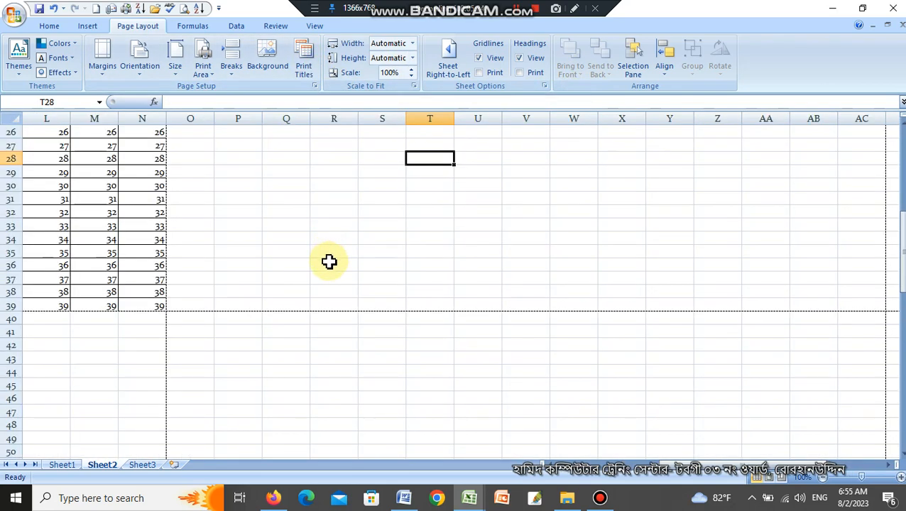
drag(667, 469, 447, 469)
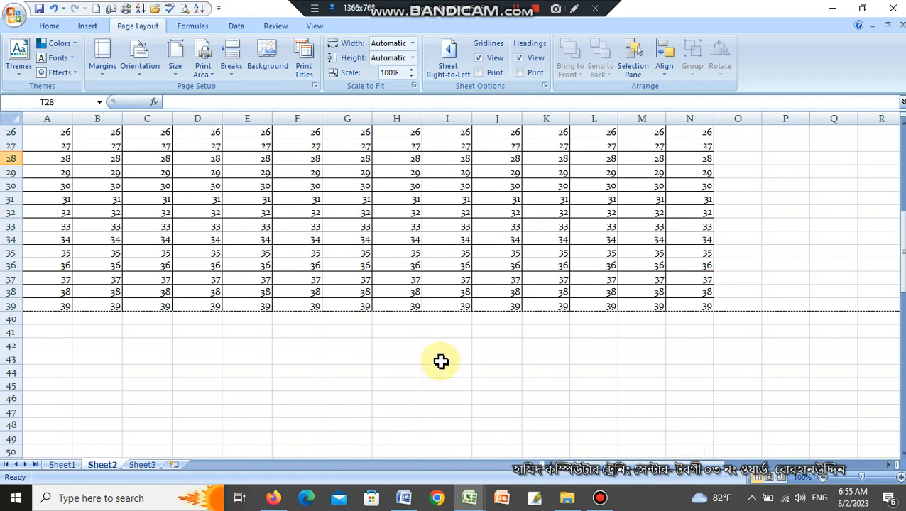
click(698, 306)
key(ctrl+shift+Home)
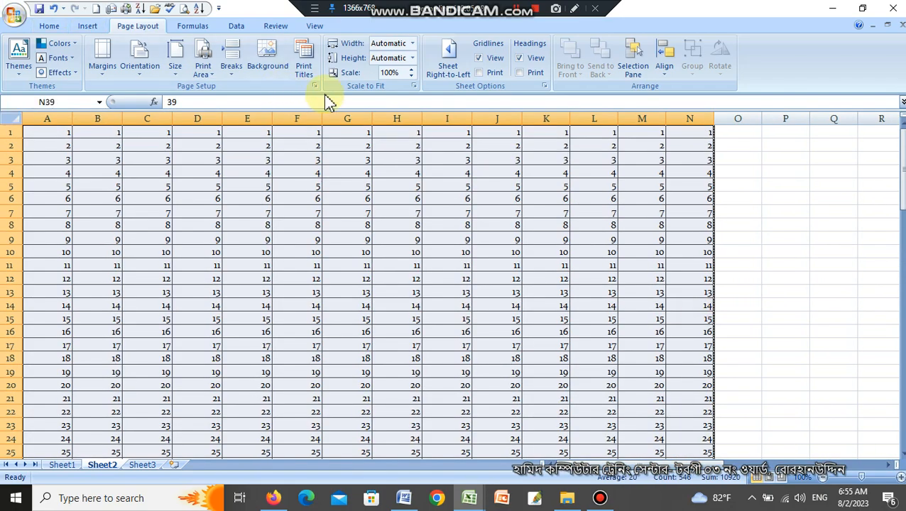
Review the orientation, margin and sheet options in Page Setup, and close it without applying changes.
click(303, 68)
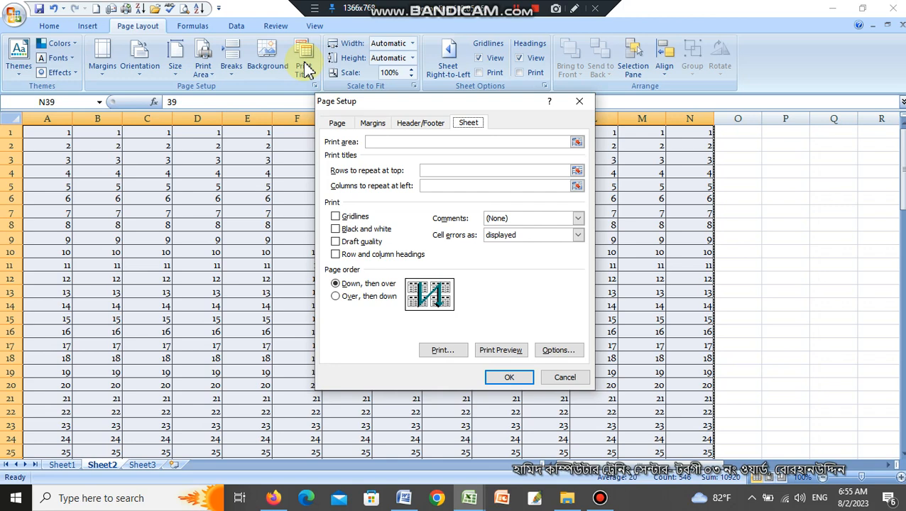
click(351, 124)
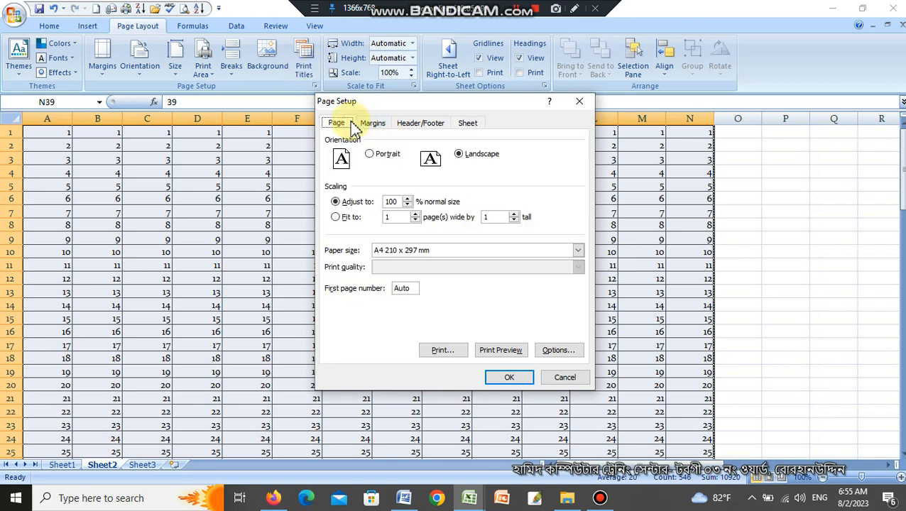
click(391, 157)
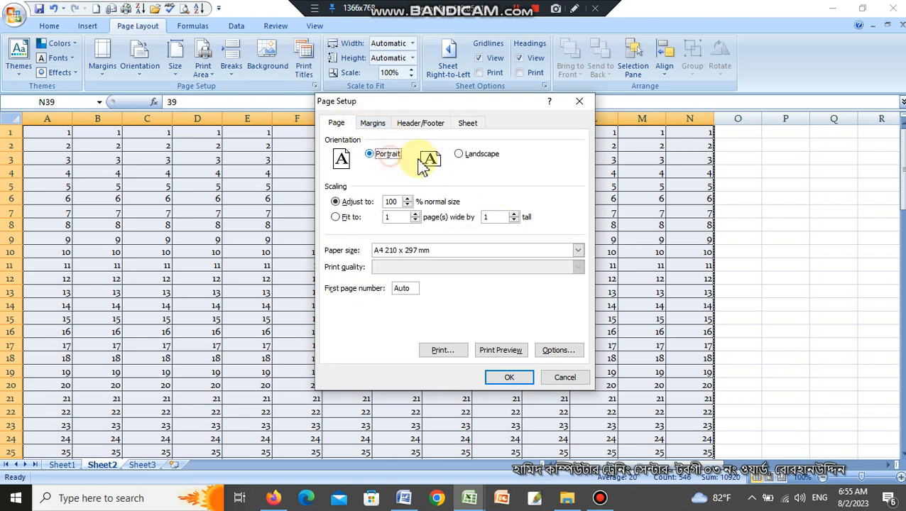
click(470, 154)
click(375, 125)
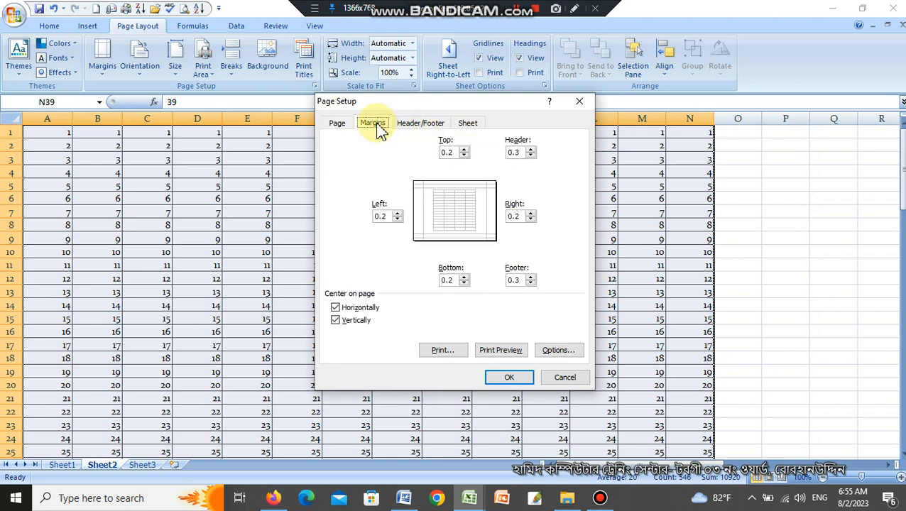
click(468, 125)
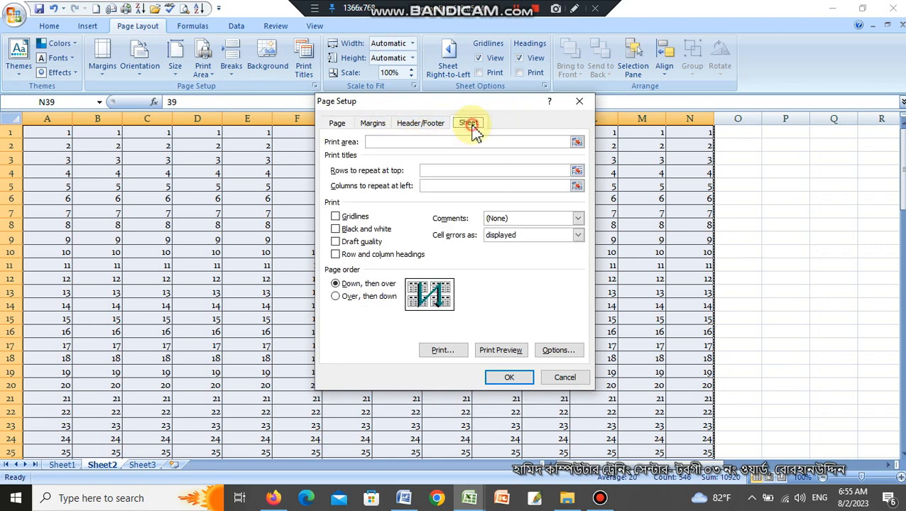
click(580, 106)
Fill the number table across the second page through column AC, and check the result in print preview.
ctrl+scroll(703, 269, down, 4)
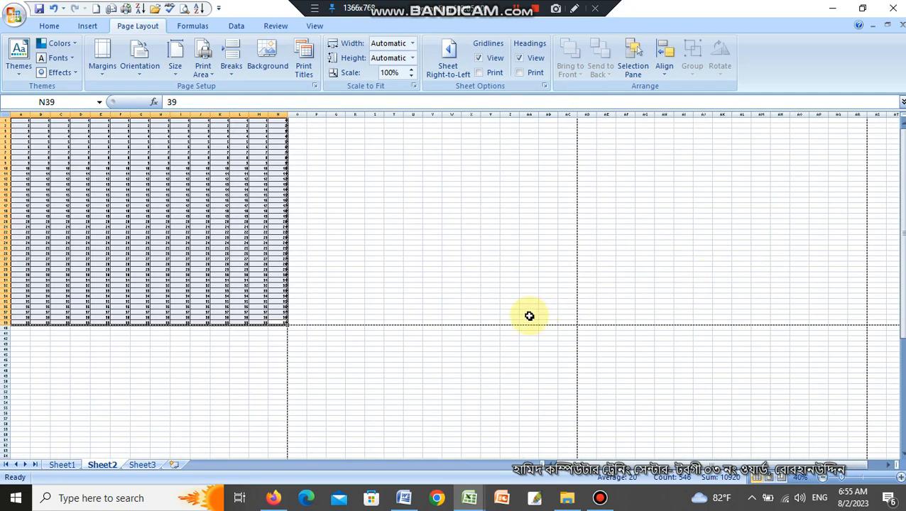
drag(289, 326, 576, 330)
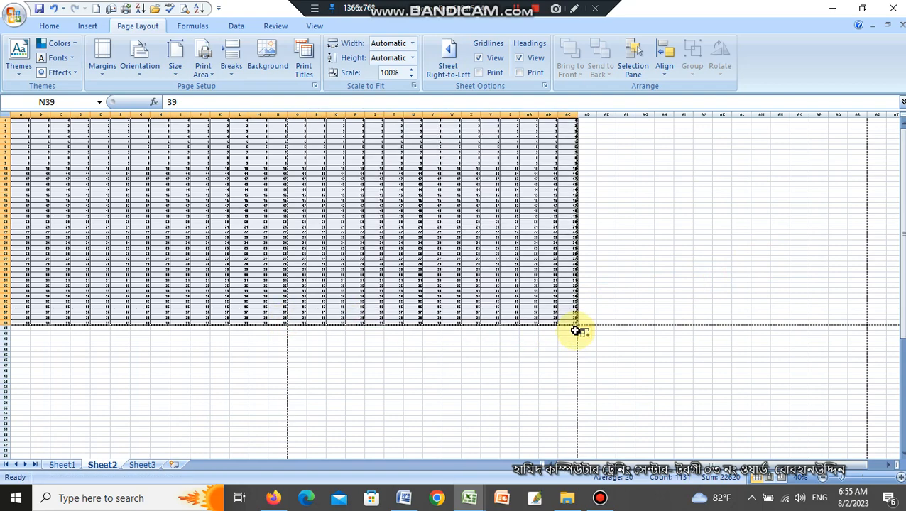
key(ctrl+F2)
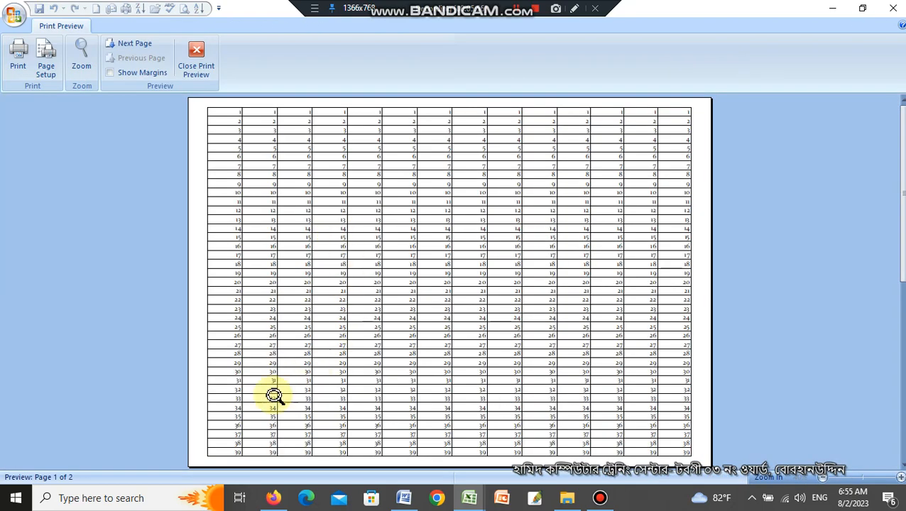
key(Escape)
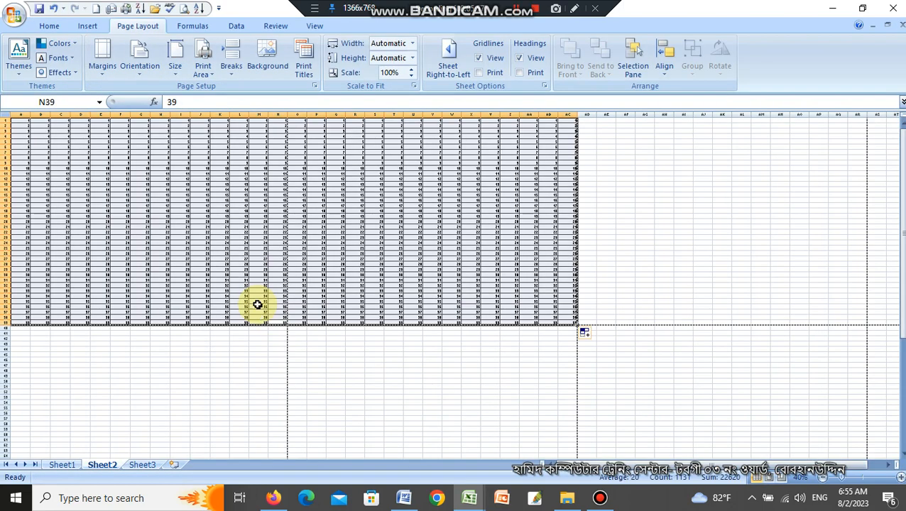
Try to use the text "ict computer" as the print area in Page Setup, and dismiss the warnings.
click(303, 65)
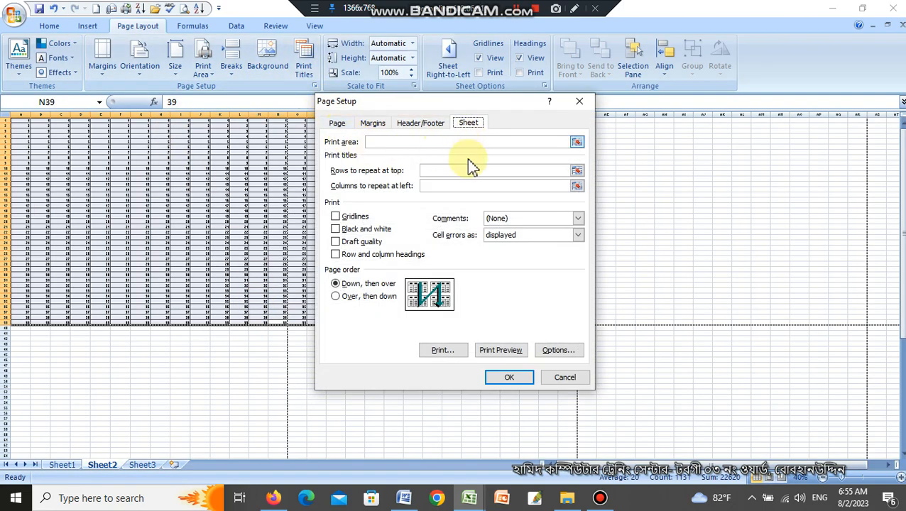
click(401, 141)
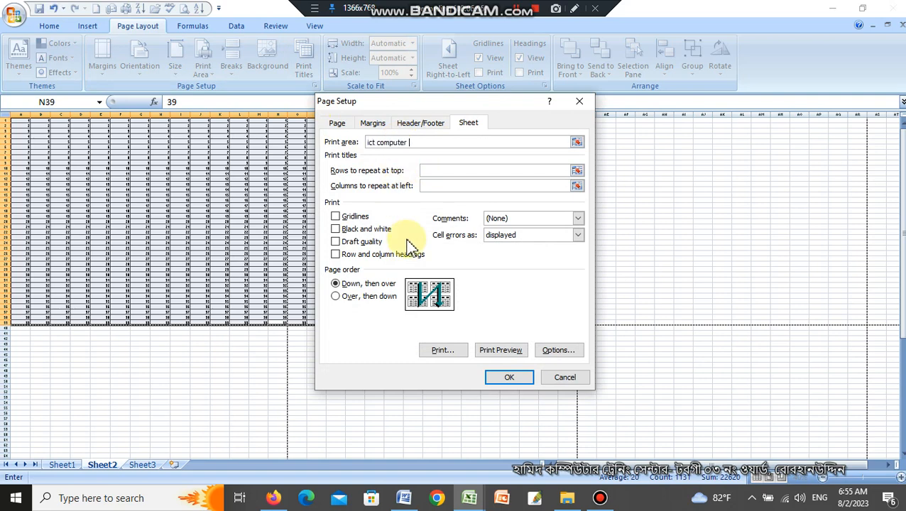
click(507, 381)
click(467, 282)
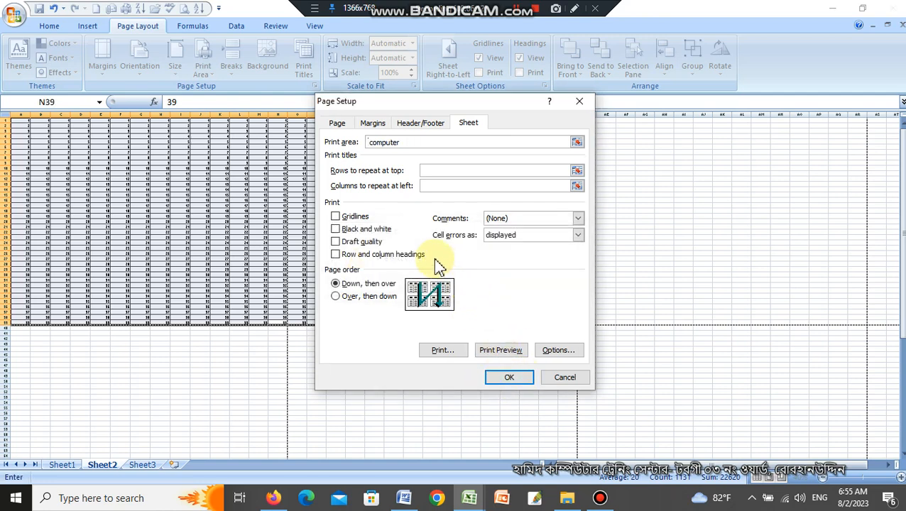
click(509, 379)
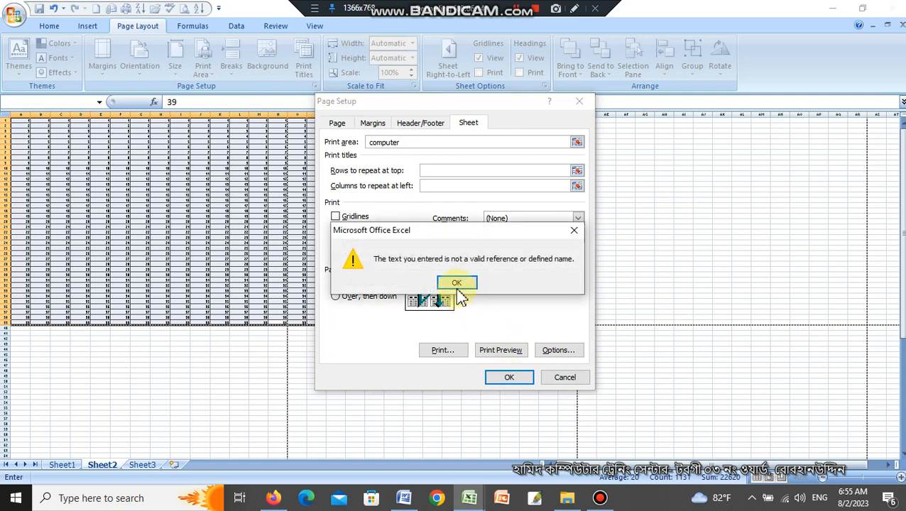
click(458, 287)
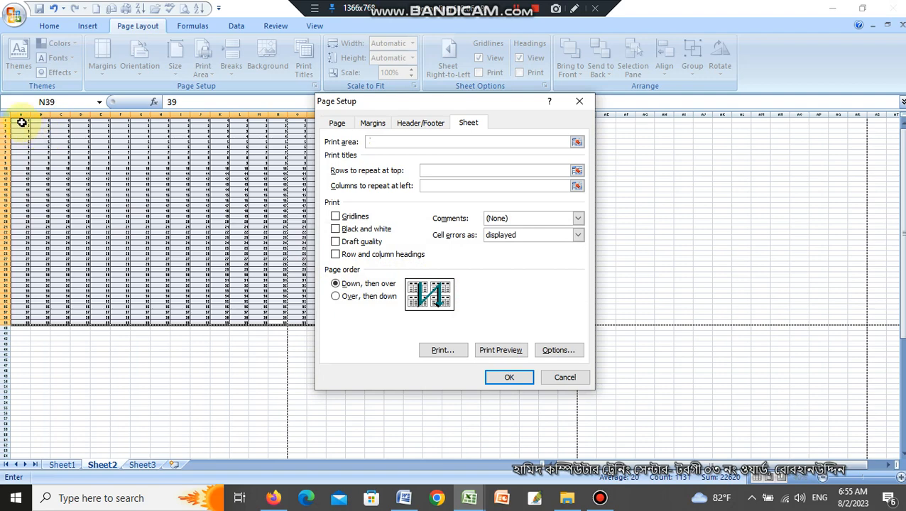
Set the print area to cells A1:AC40 by picking the range on the sheet, and check the print preview.
drag(21, 122, 570, 328)
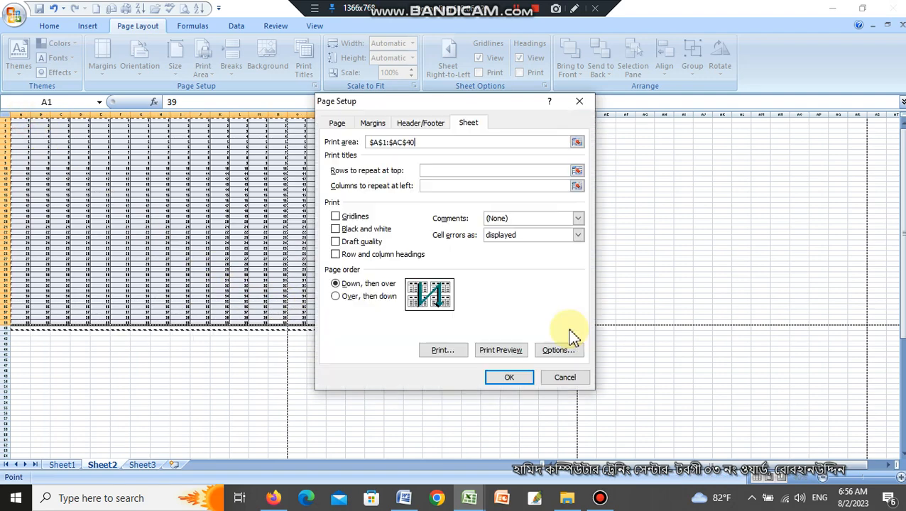
click(509, 378)
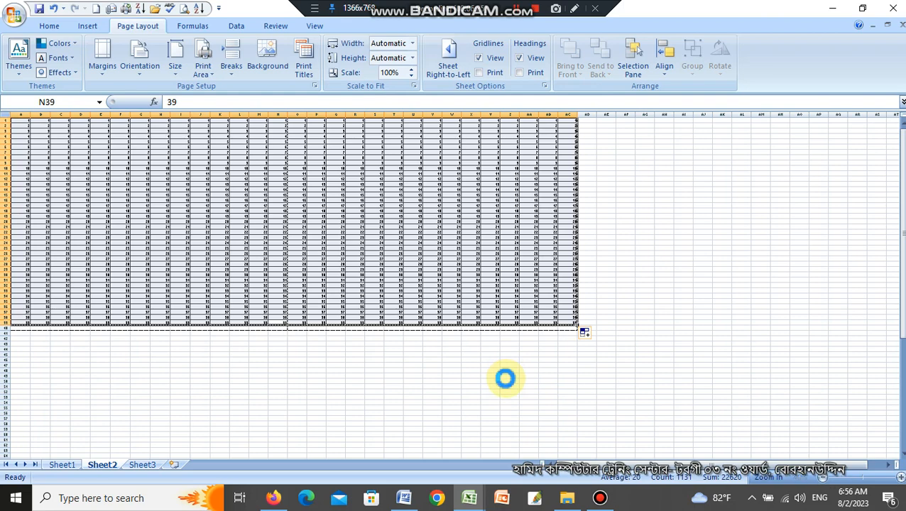
key(ctrl+F2)
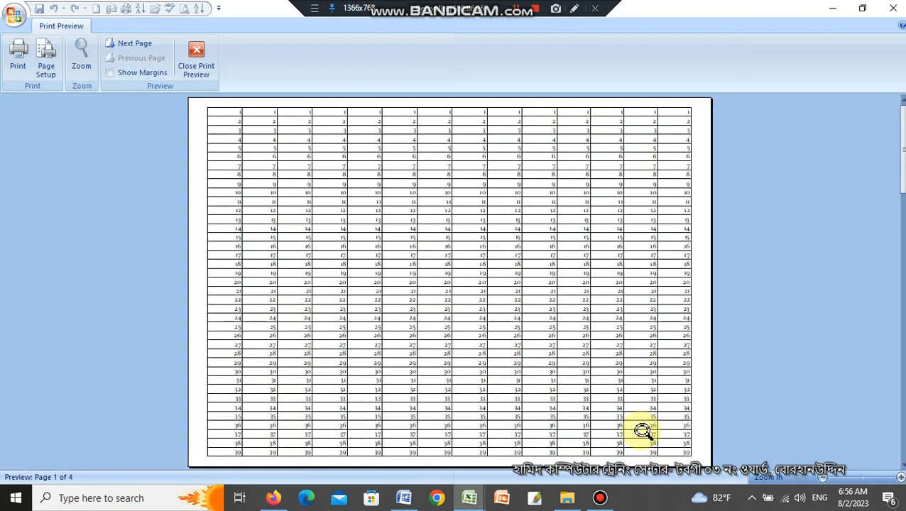
scroll(643, 431, down, 3)
key(Escape)
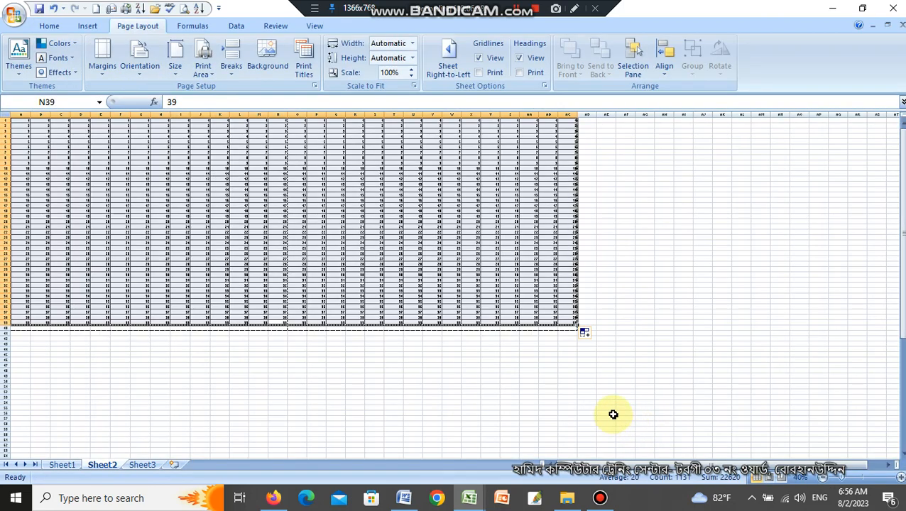
Inspect the print area's outline around the number table on the sheet, and page through the print preview again.
scroll(614, 415, down, 1)
click(613, 415)
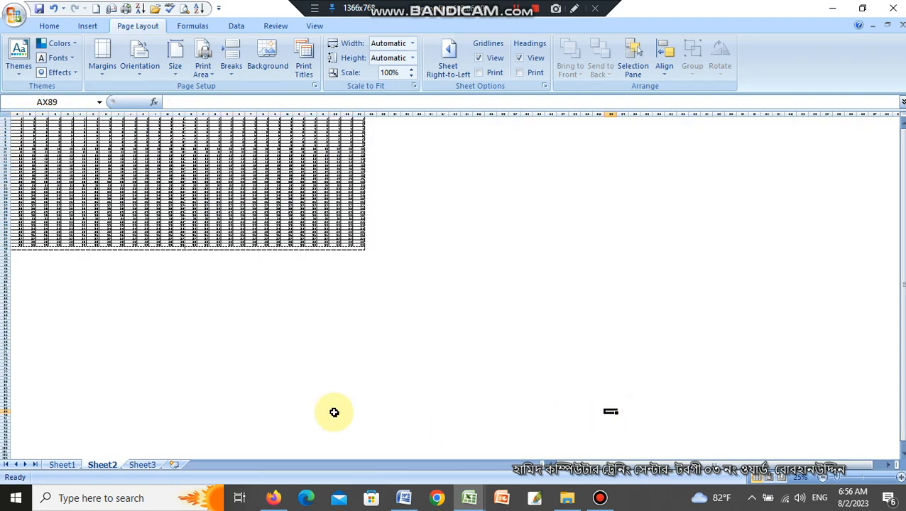
scroll(459, 374, up, 3)
scroll(455, 378, up, 12)
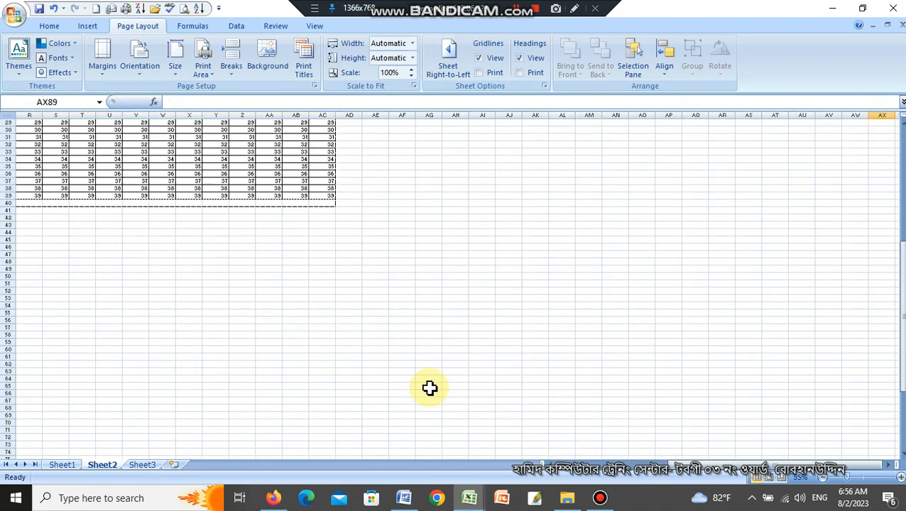
key(ctrl+F2)
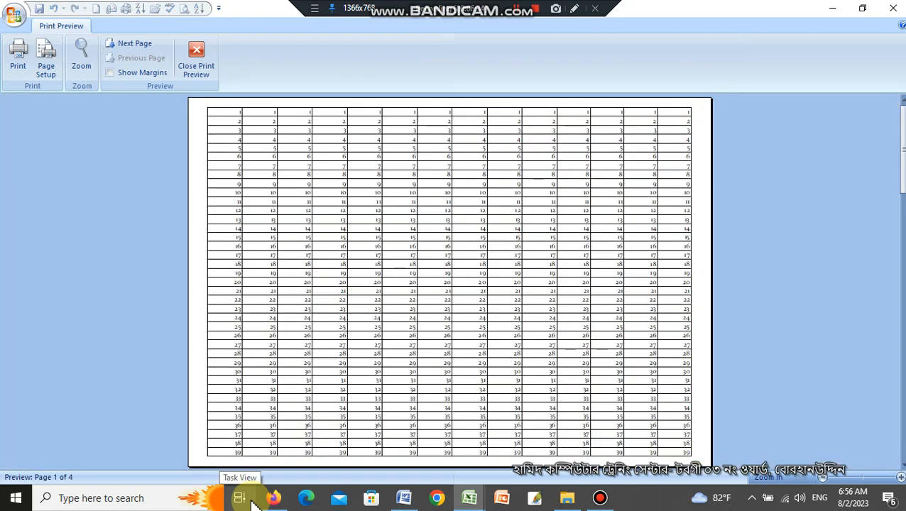
scroll(446, 374, down, 1)
key(Escape)
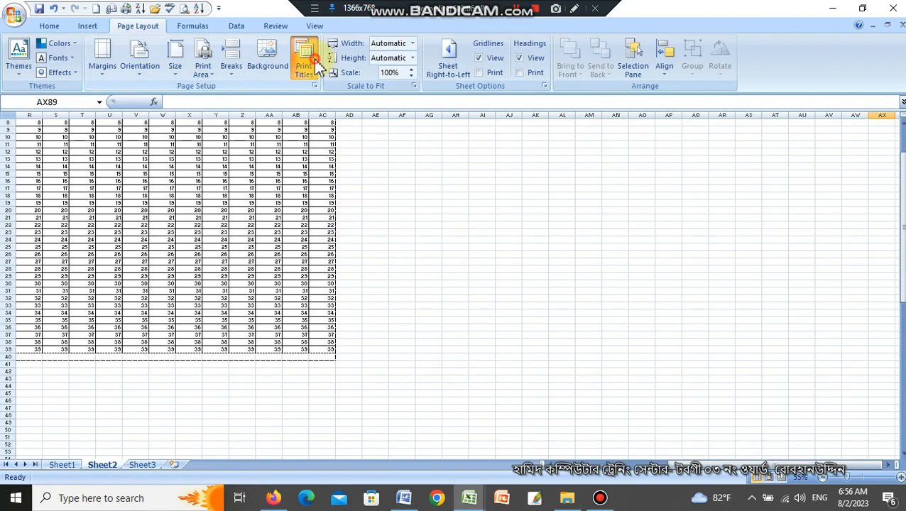
Empty the print area entry in Page Setup, and clear the print area with cells A1:AC39 selected.
click(304, 65)
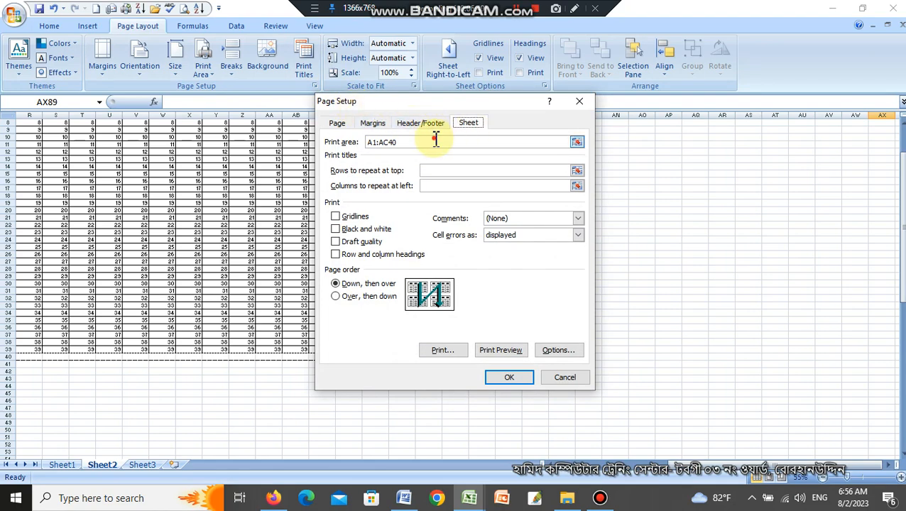
drag(436, 140, 299, 138)
key(Delete)
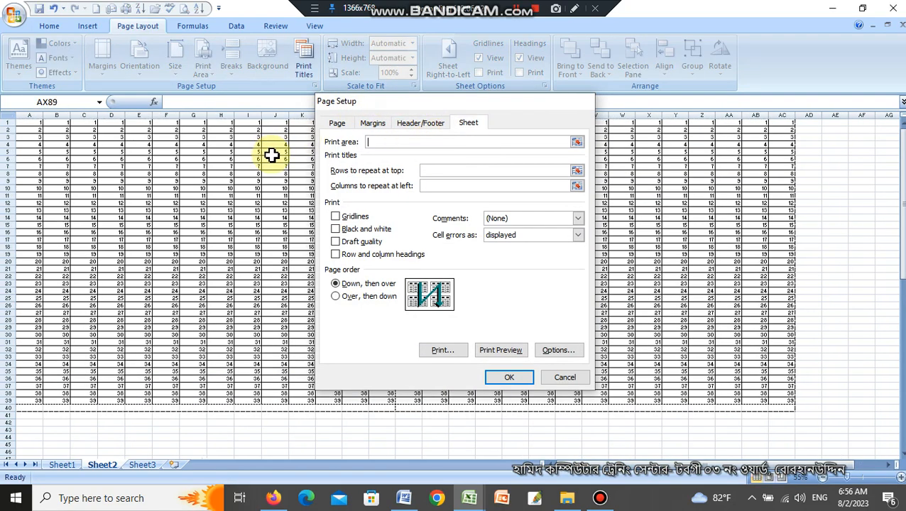
key(Return)
click(552, 262)
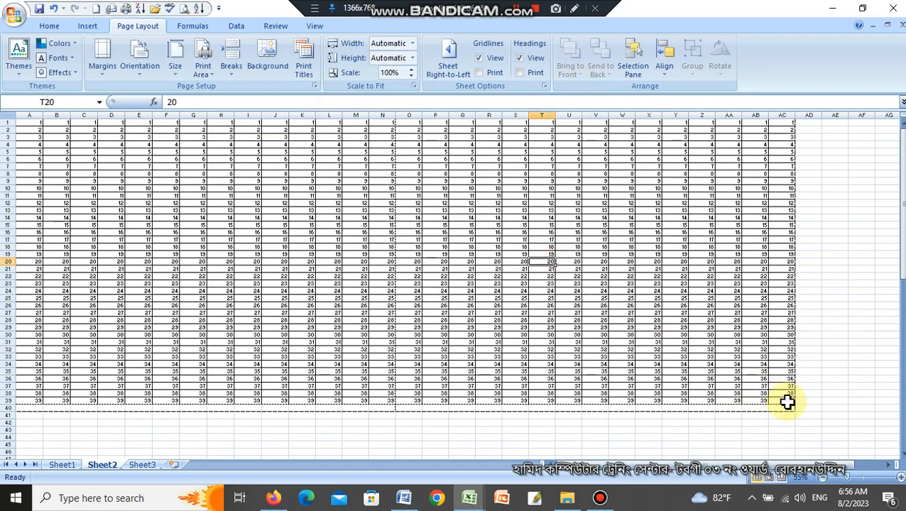
drag(784, 400, 29, 122)
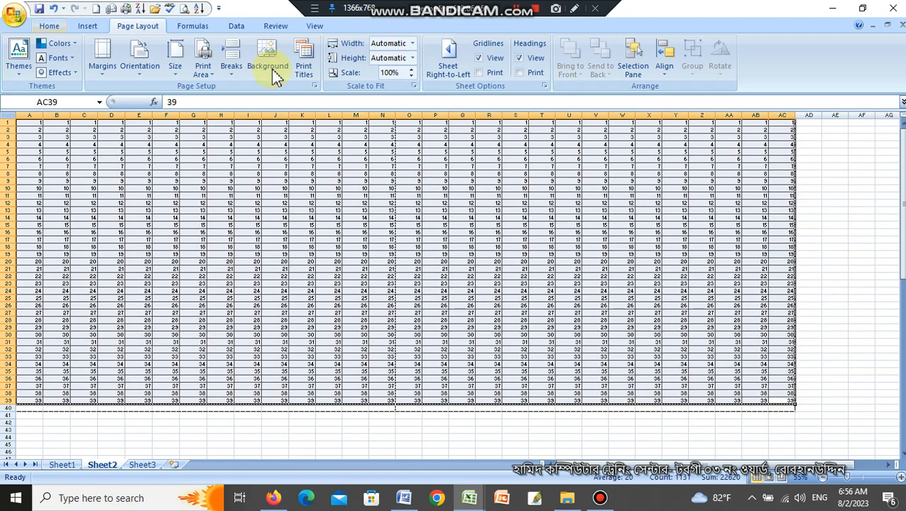
click(205, 59)
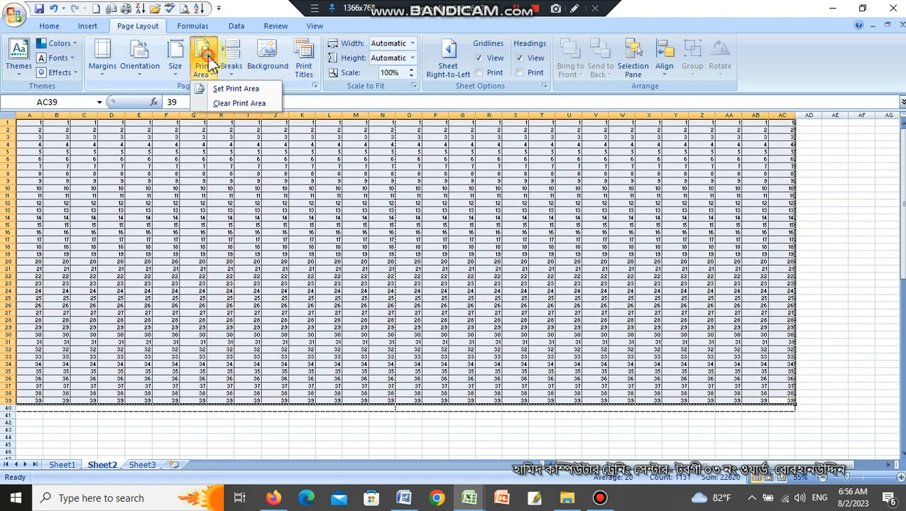
click(234, 103)
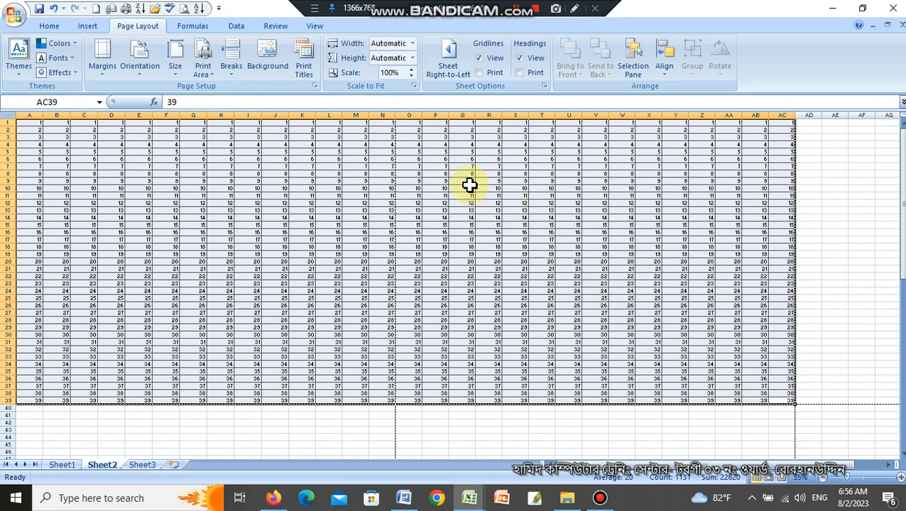
Set the print area to A1:AC39 in Page Setup, and page through the print preview to check it.
click(304, 64)
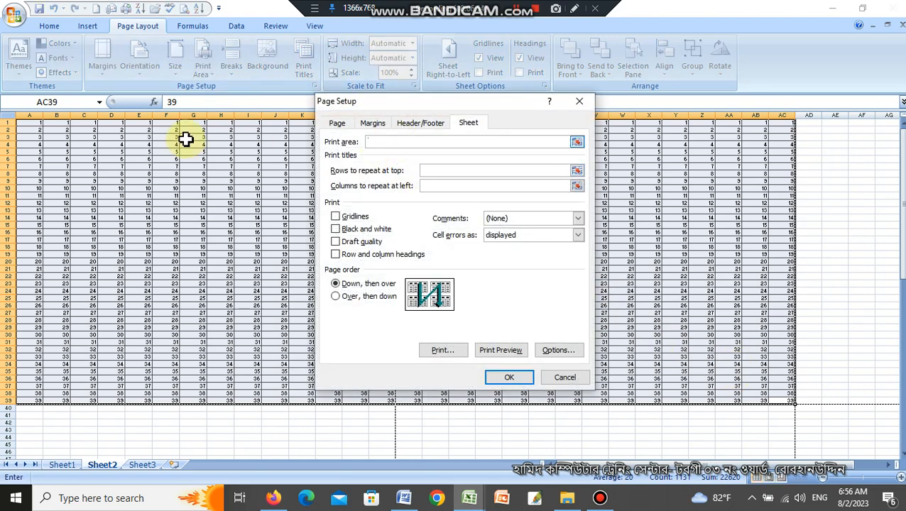
drag(37, 123, 785, 404)
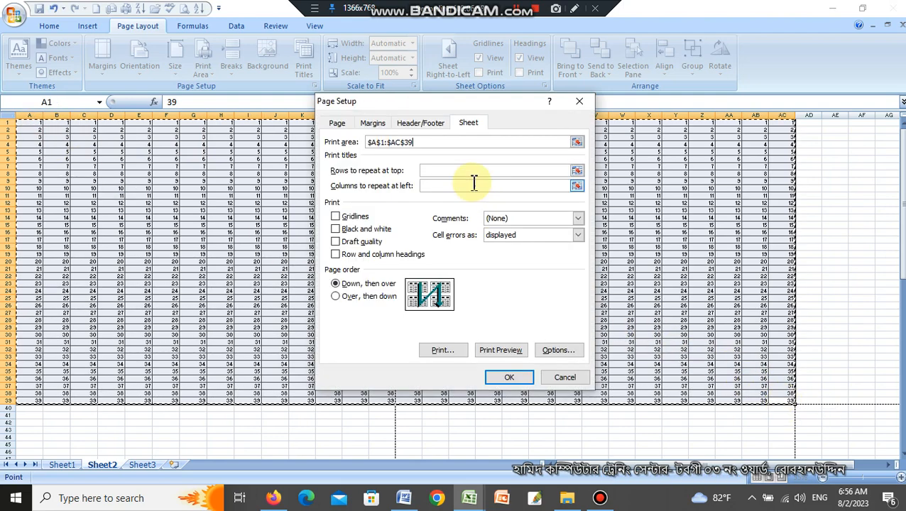
click(502, 378)
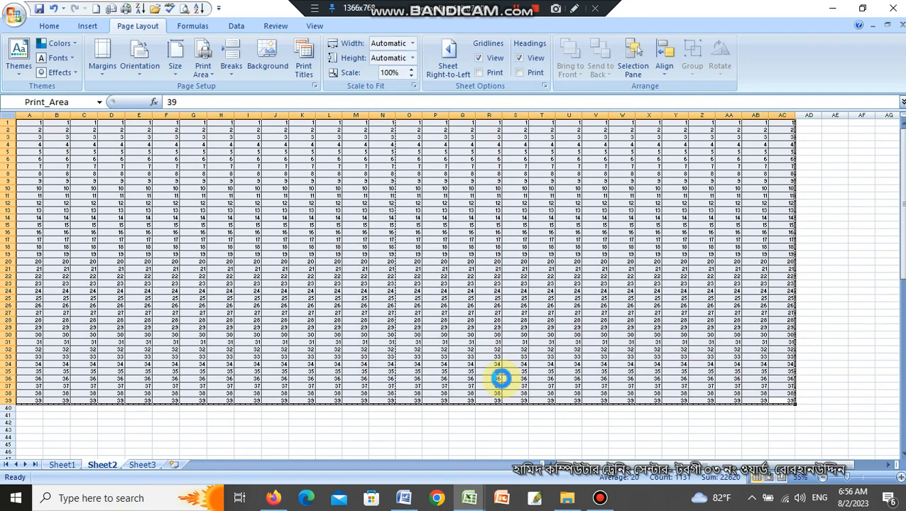
scroll(519, 313, down, 1)
scroll(519, 312, up, 1)
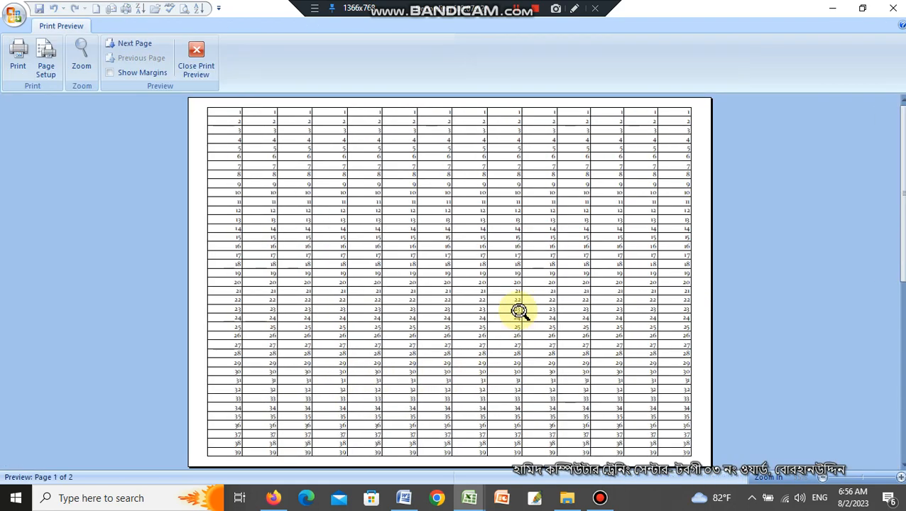
scroll(519, 311, down, 1)
scroll(519, 310, up, 1)
key(Escape)
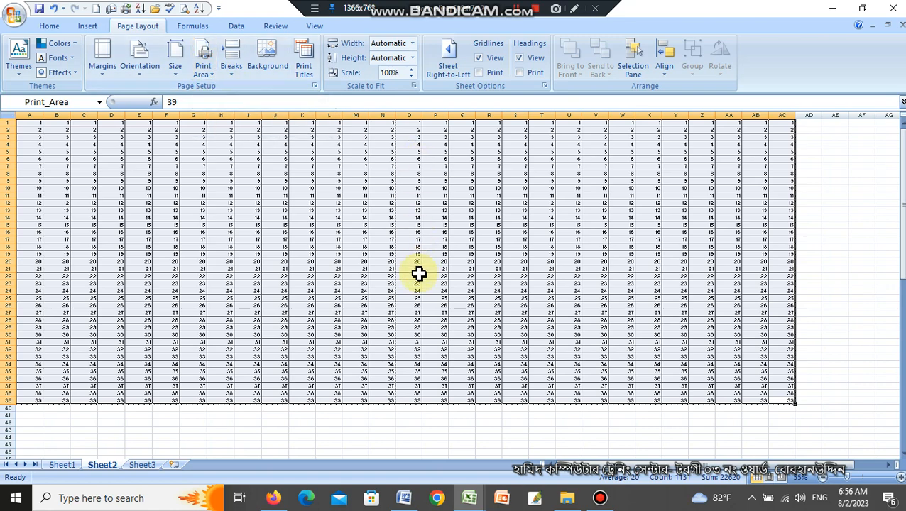
Deselect the number table and clear the sheet's print area.
click(544, 225)
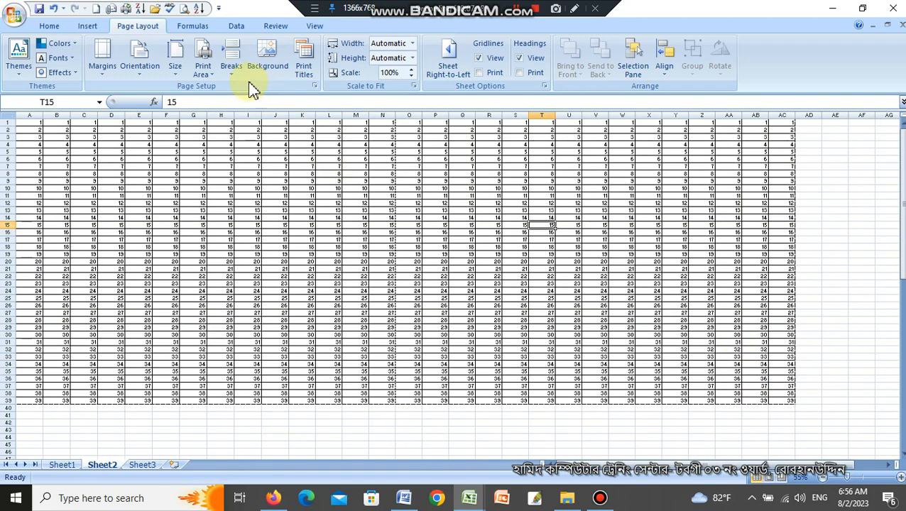
click(205, 67)
click(227, 104)
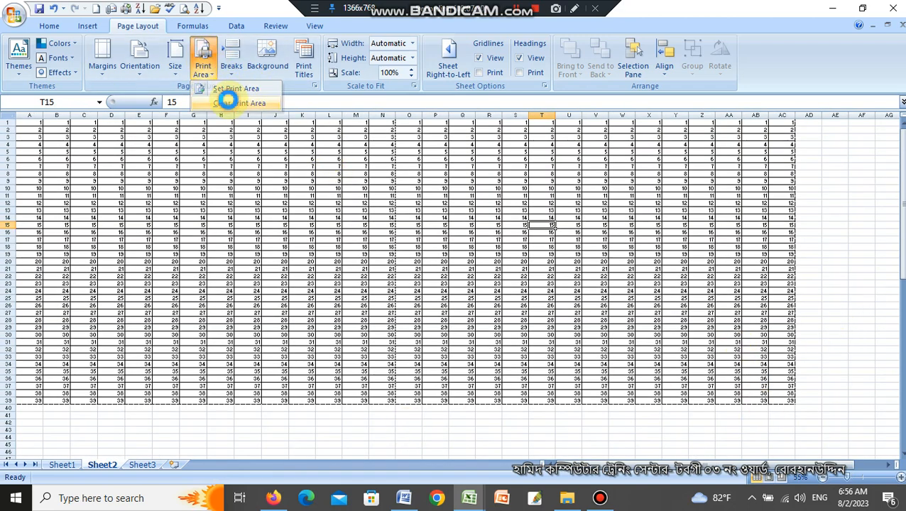
Extend the bordered number table past the second page by filling columns AB:AC across through column AE, rows 1 to 39.
scroll(600, 350, down, 1)
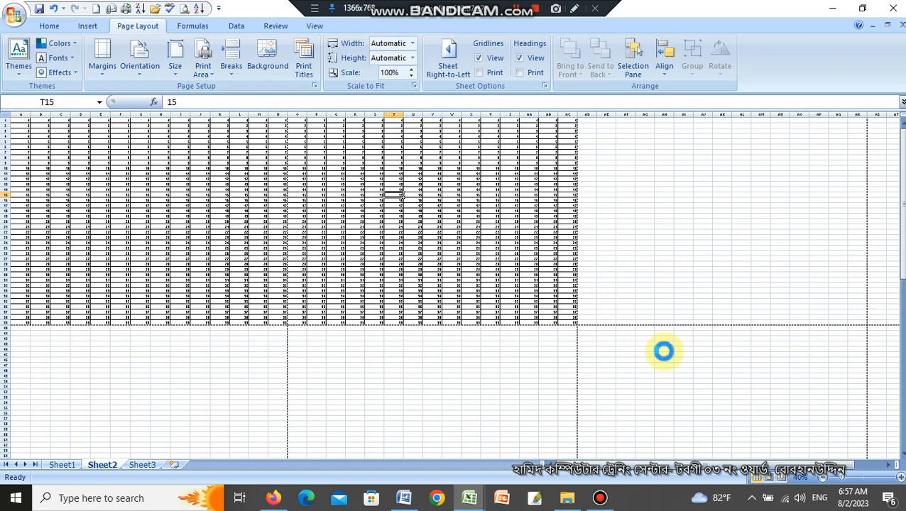
scroll(663, 351, up, 2)
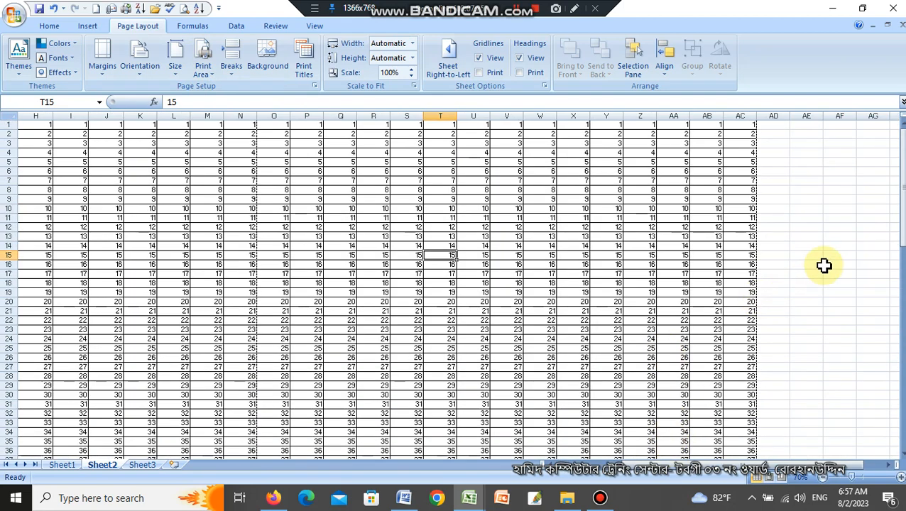
drag(711, 127, 821, 416)
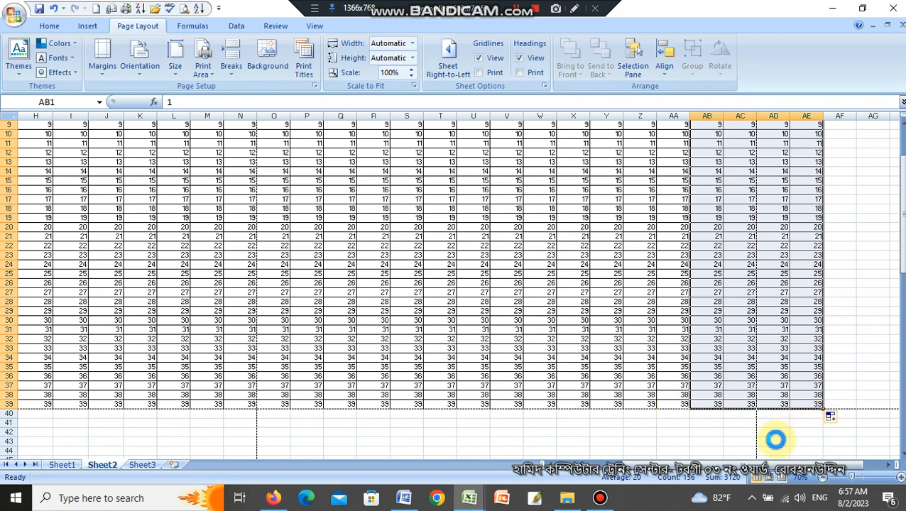
key(Escape)
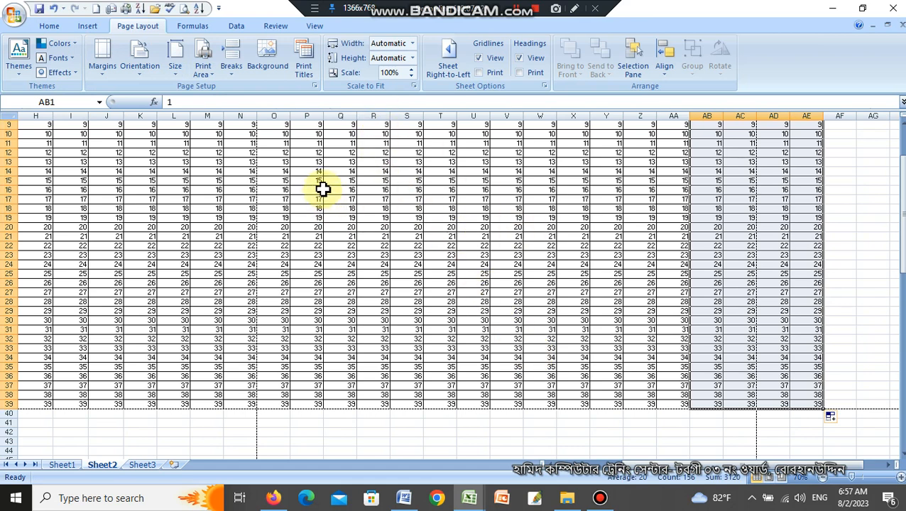
click(861, 383)
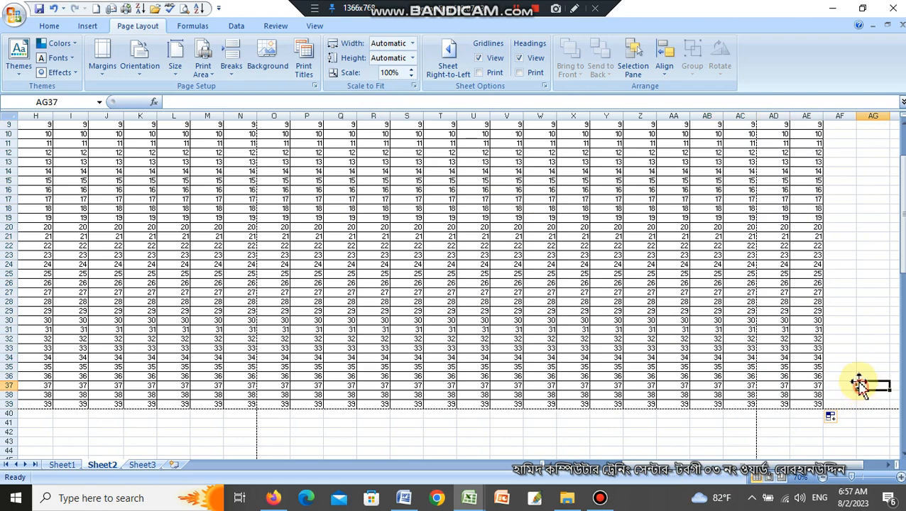
Narrow columns L to N and R to T so column AE fits on the second page, and check the print preview.
click(773, 114)
scroll(624, 358, up, 1)
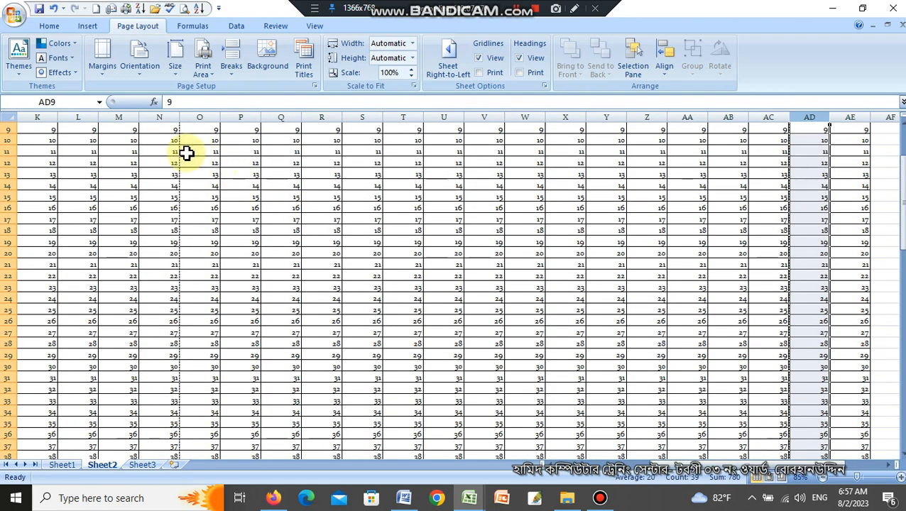
drag(100, 117, 129, 115)
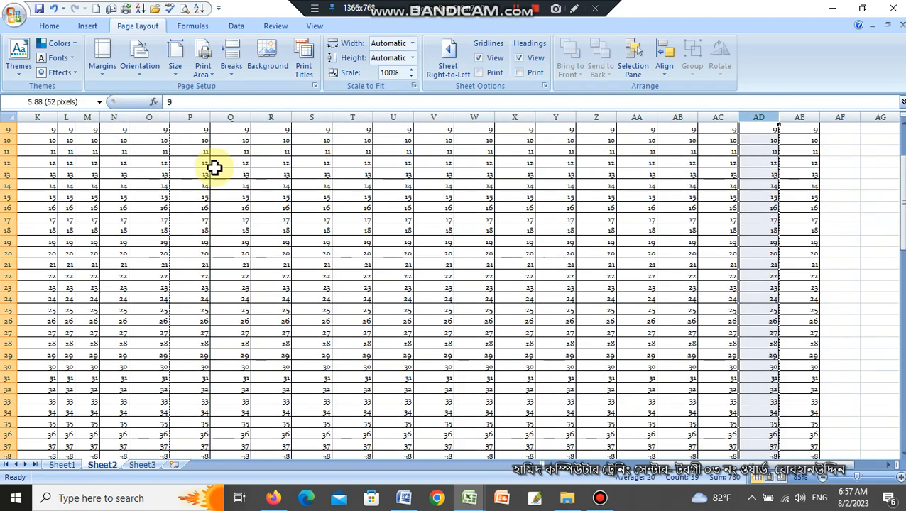
drag(291, 118, 318, 121)
key(ctrl+F2)
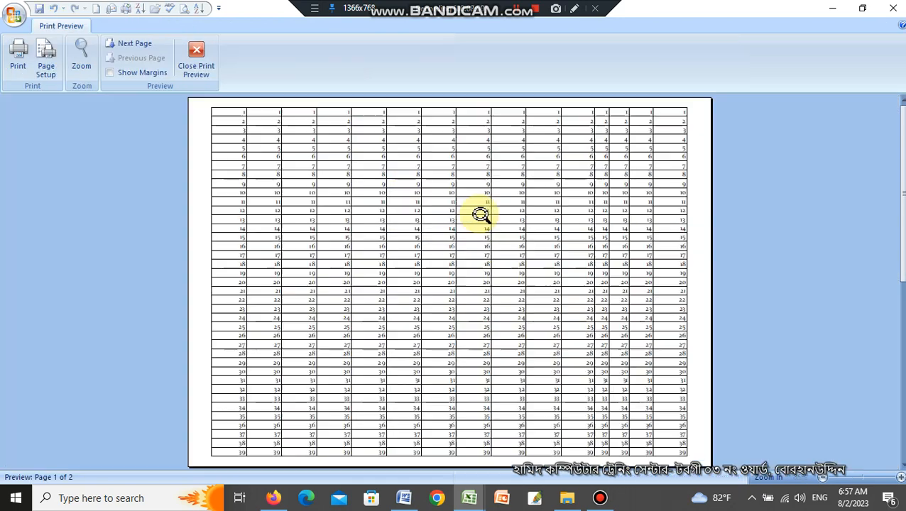
key(Escape)
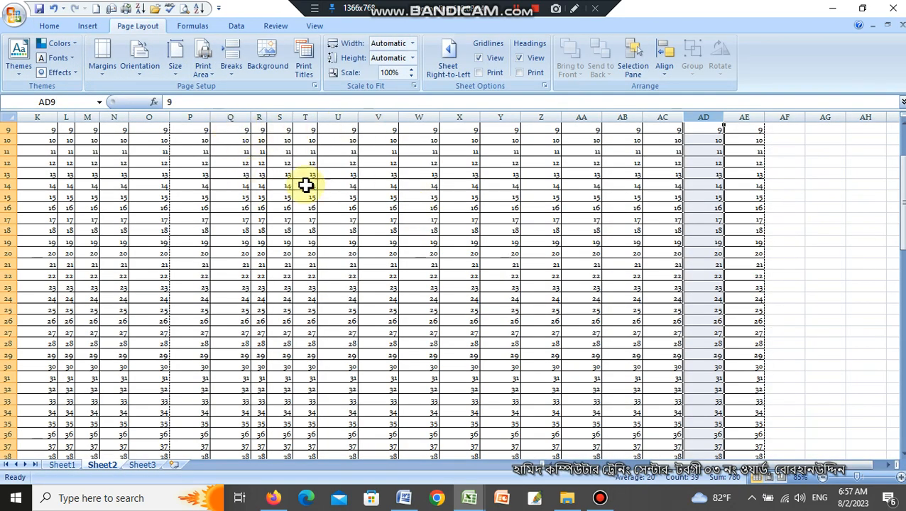
Minimize the open windows to show the desktop.
click(833, 8)
click(833, 10)
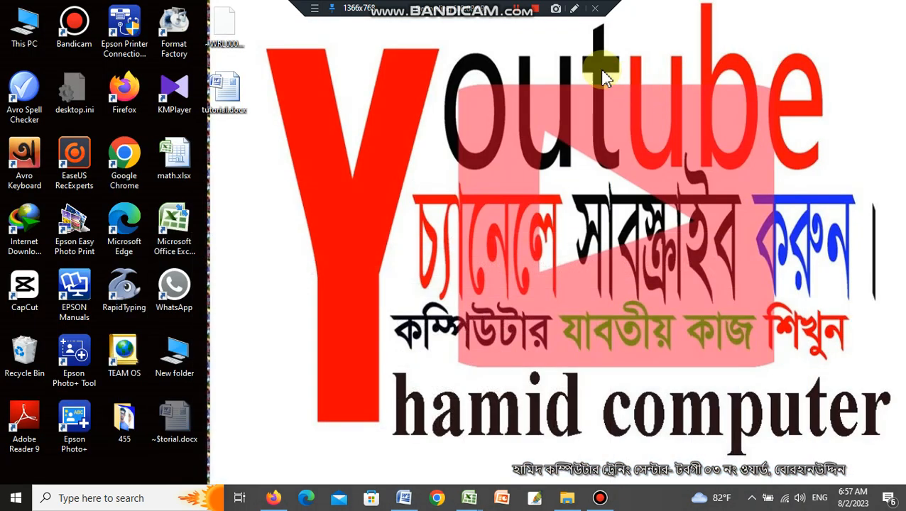